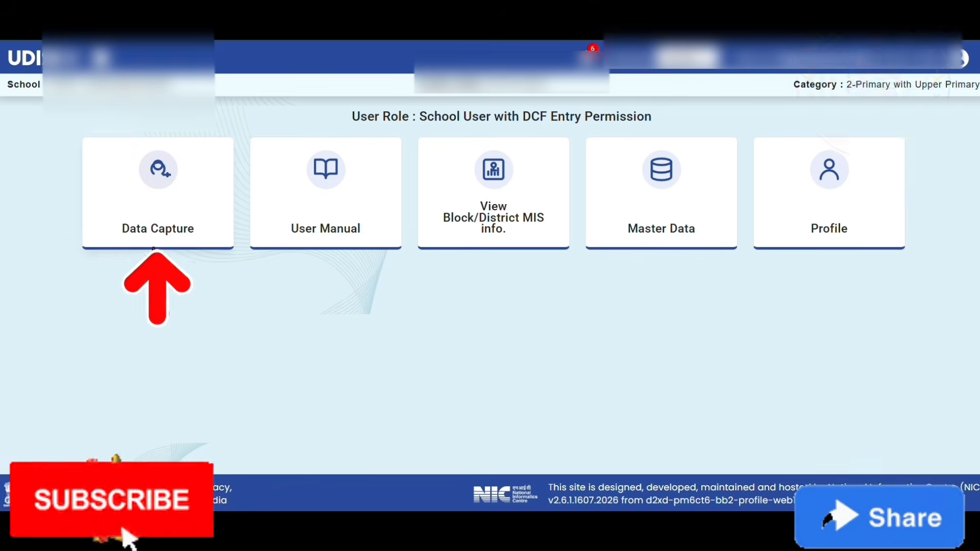
Step: Open Data Capture and examine the completion status of each form on the School Dashboard for academic year 2026-27
click(162, 176)
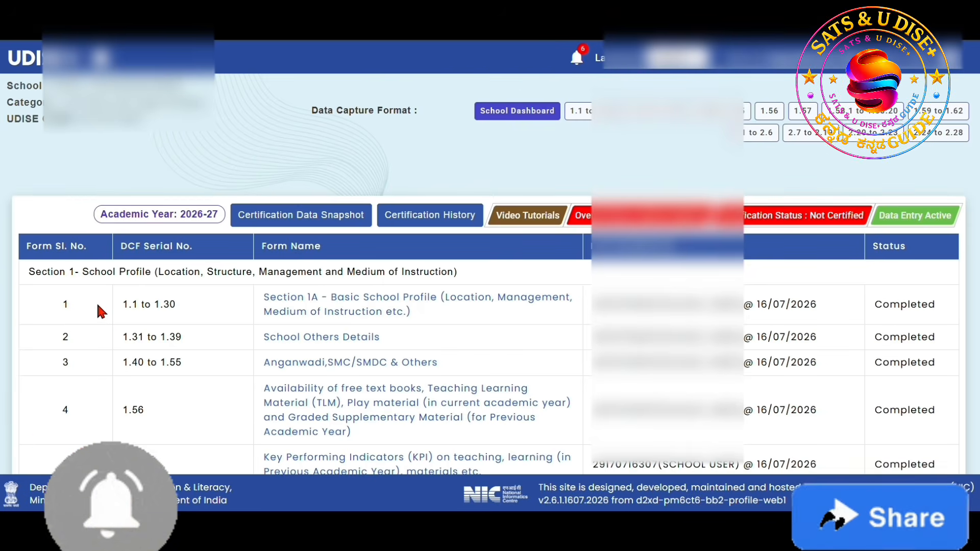
scroll(98, 311, down, 2)
scroll(101, 200, down, 4)
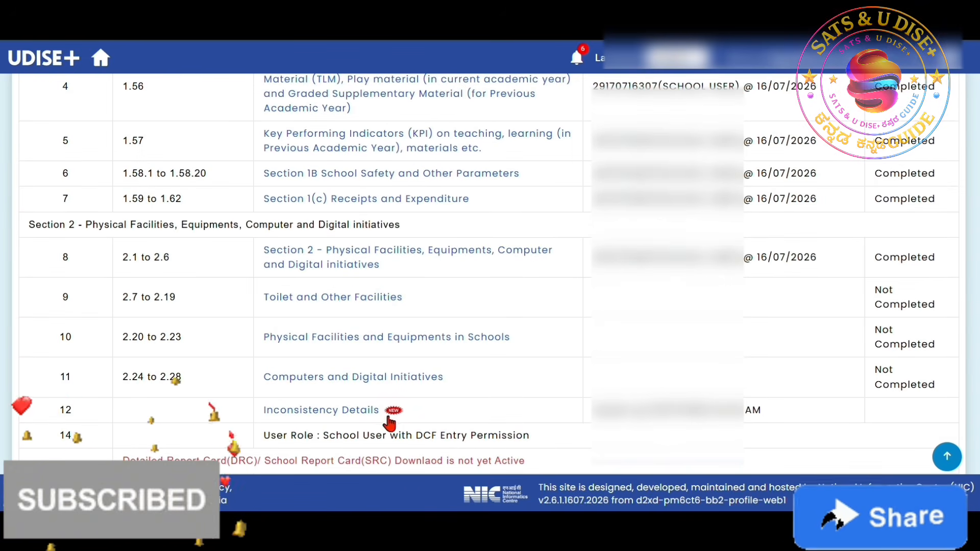
scroll(530, 340, up, 4)
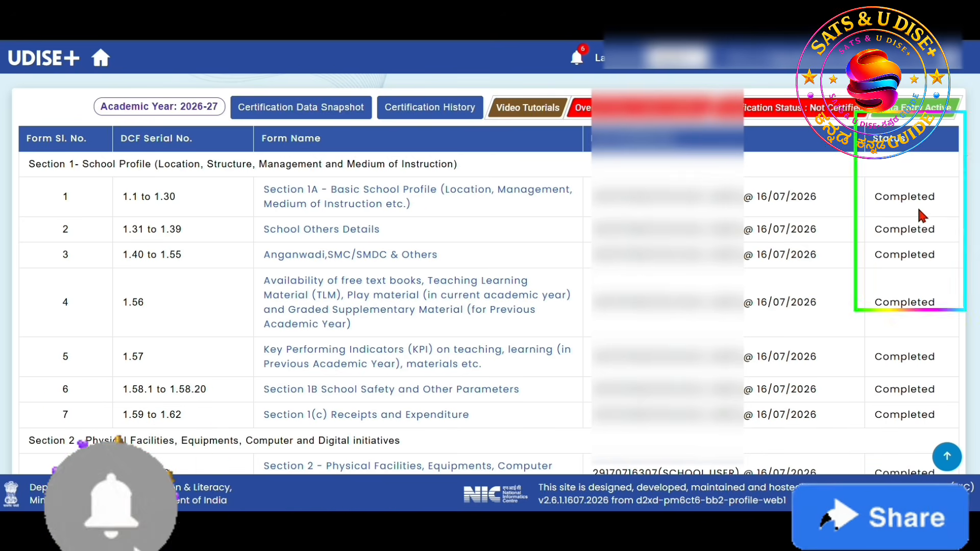
scroll(923, 215, down, 4)
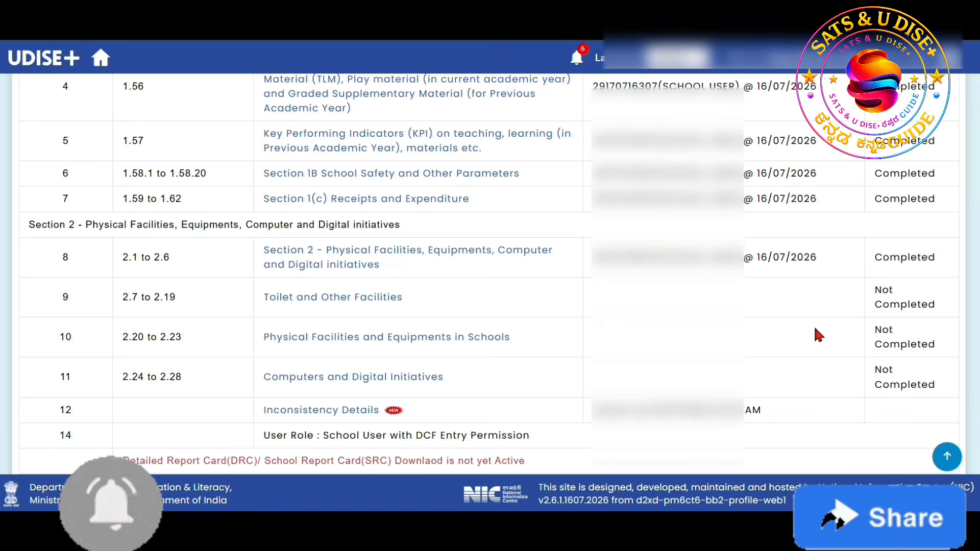
scroll(789, 317, up, 6)
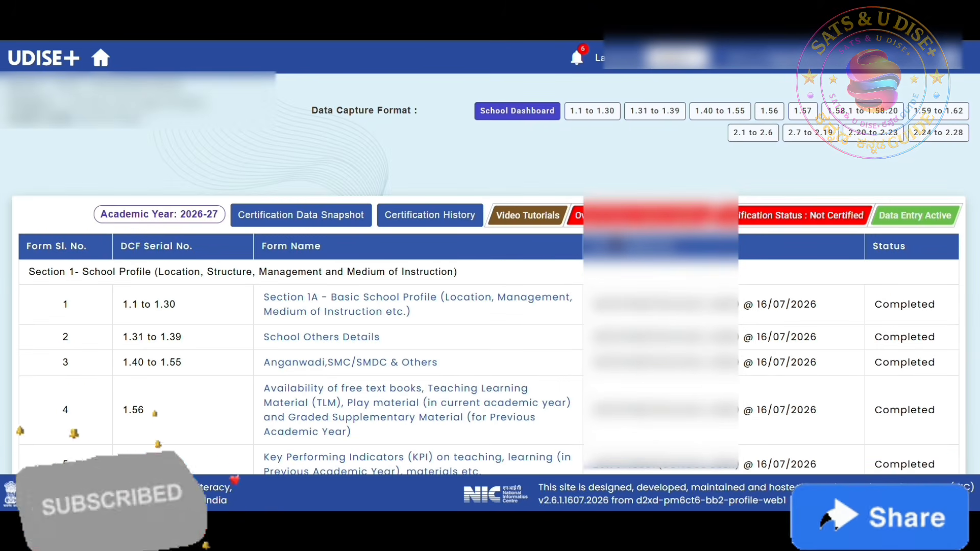
scroll(666, 243, down, 3)
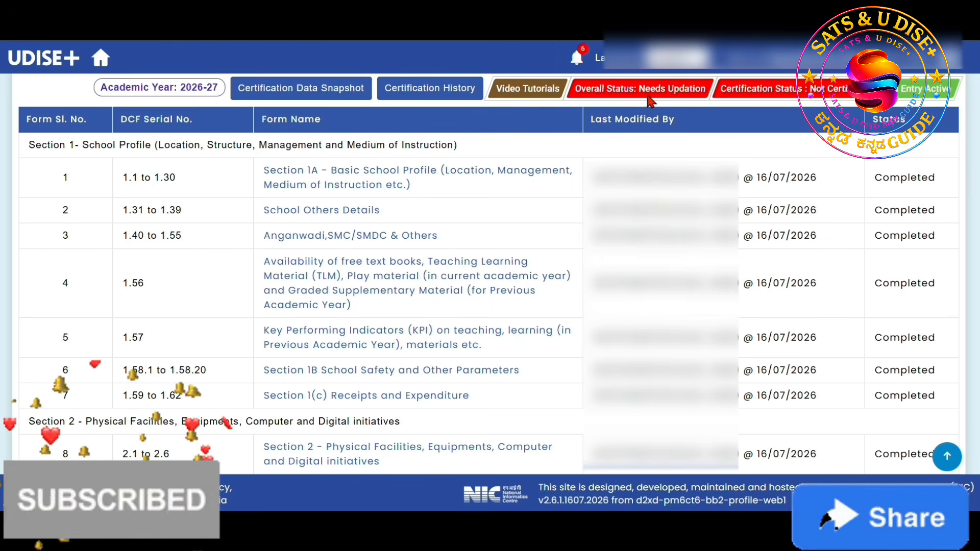
scroll(556, 324, down, 2)
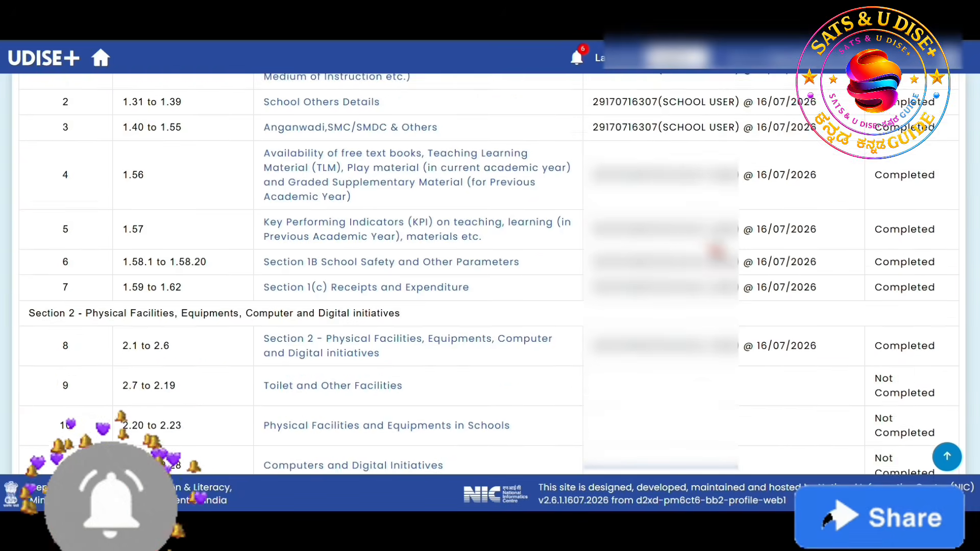
scroll(555, 323, up, 4)
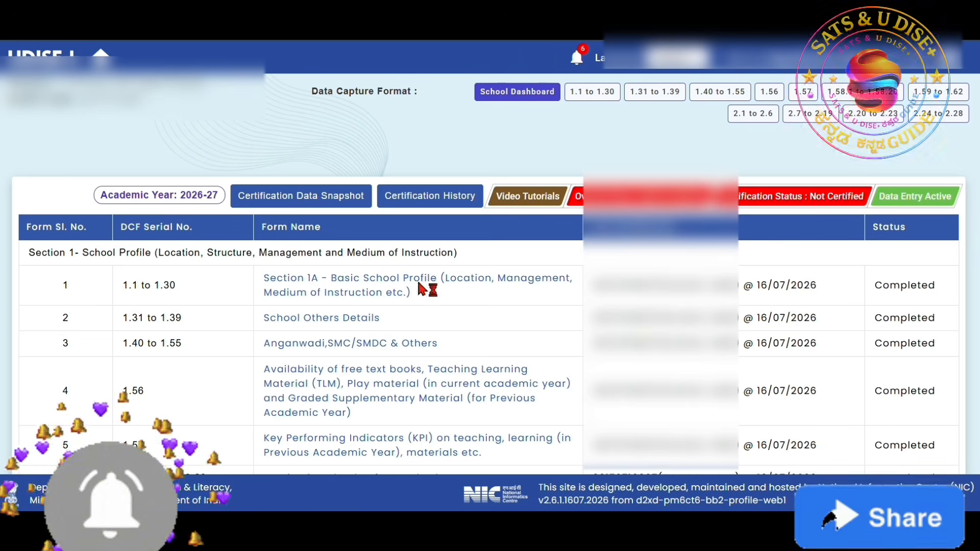
Step: Open the Section 1A Basic School Profile form (1.1 to 1.30), mark it as complete and continue to the next form
scroll(400, 350, down, 2)
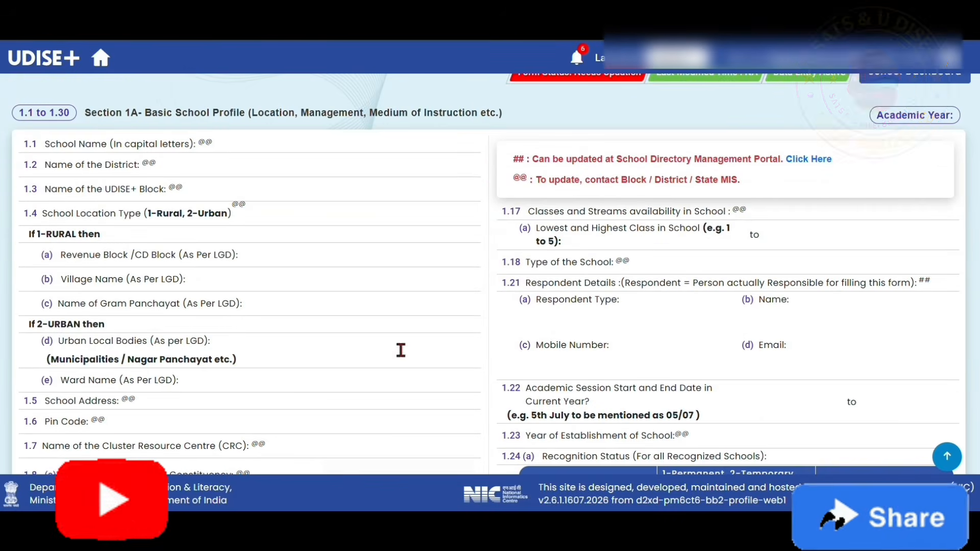
scroll(261, 315, down, 15)
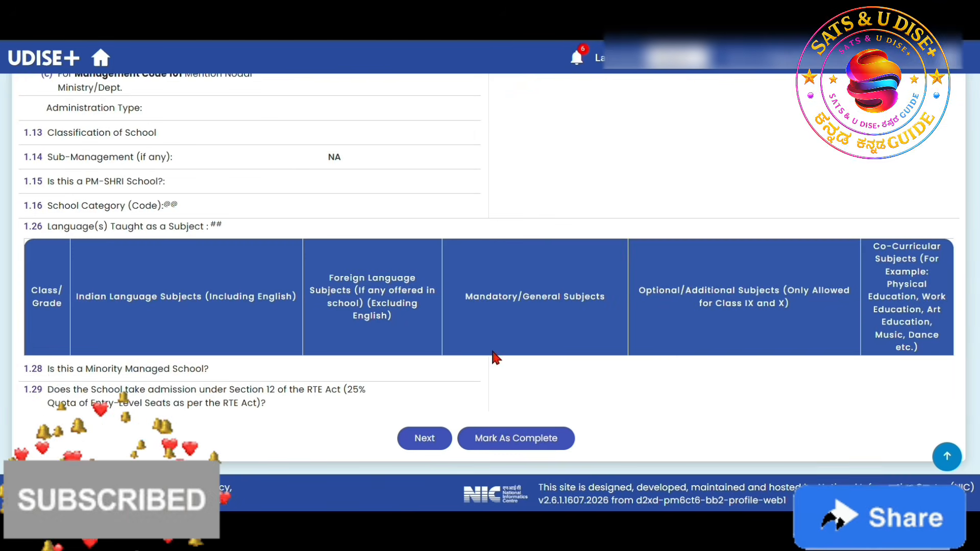
click(505, 442)
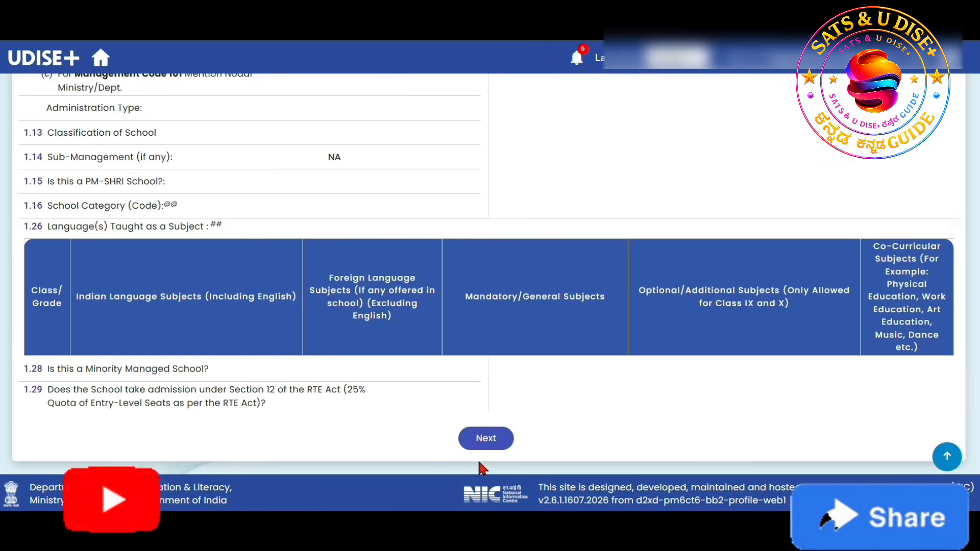
click(487, 441)
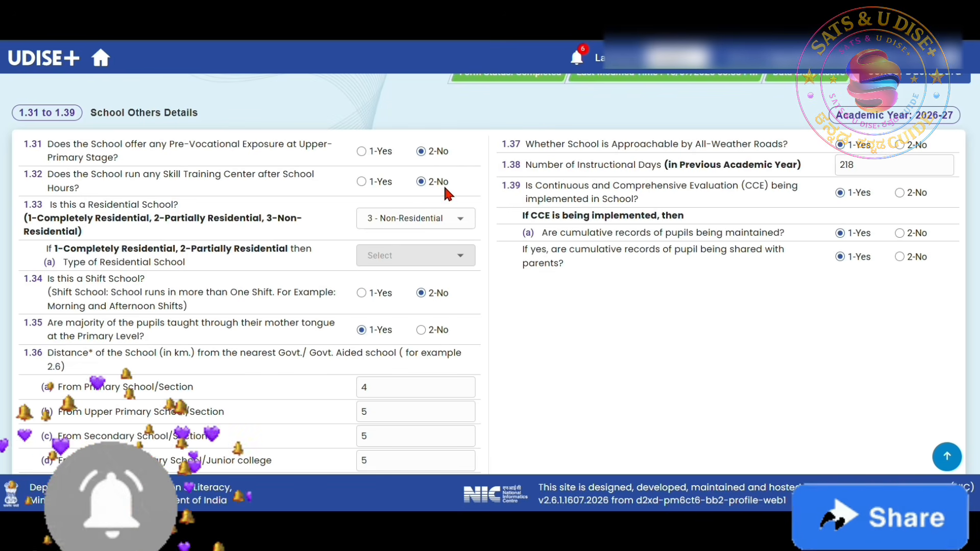
Step: Check the School Others Details answers 1.31 to 1.39, save them and continue to the next form
scroll(442, 184, up, 2)
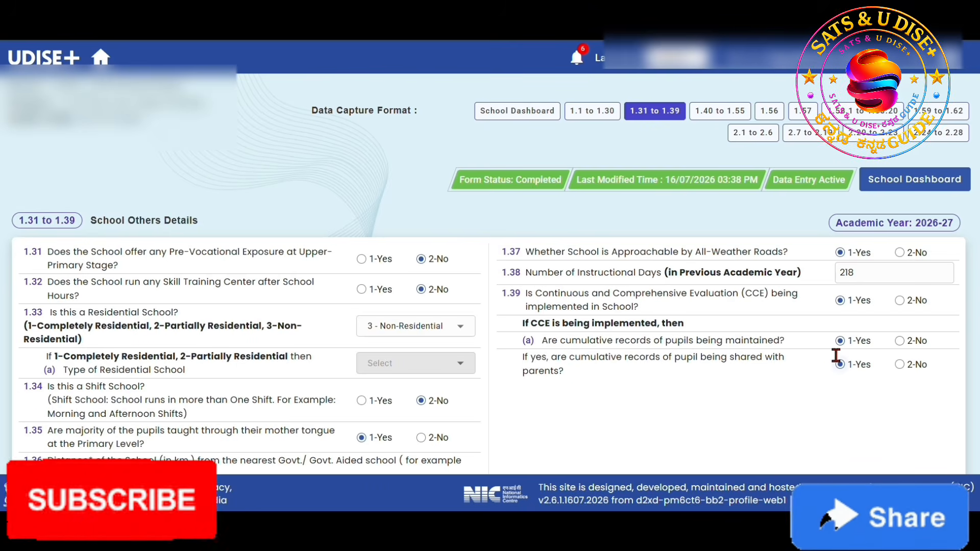
scroll(643, 377, down, 4)
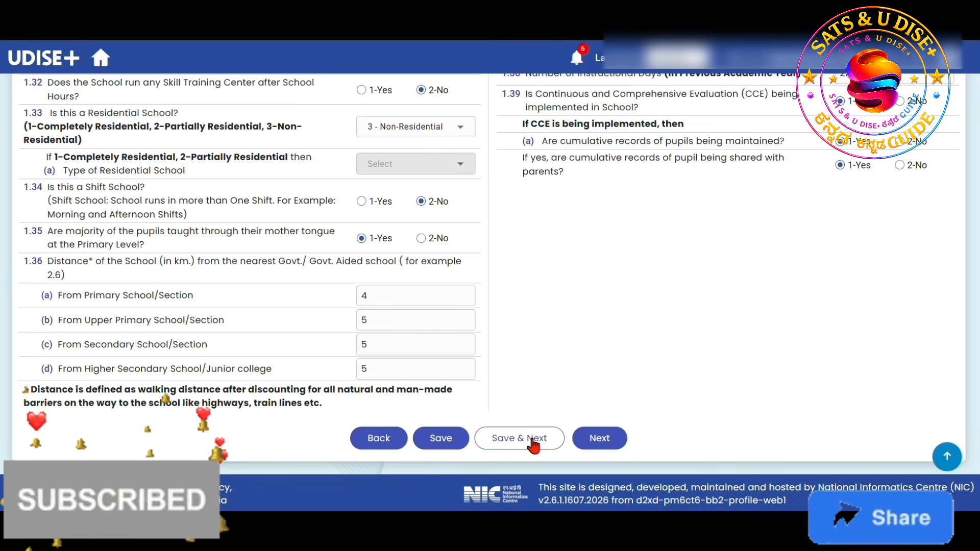
click(533, 444)
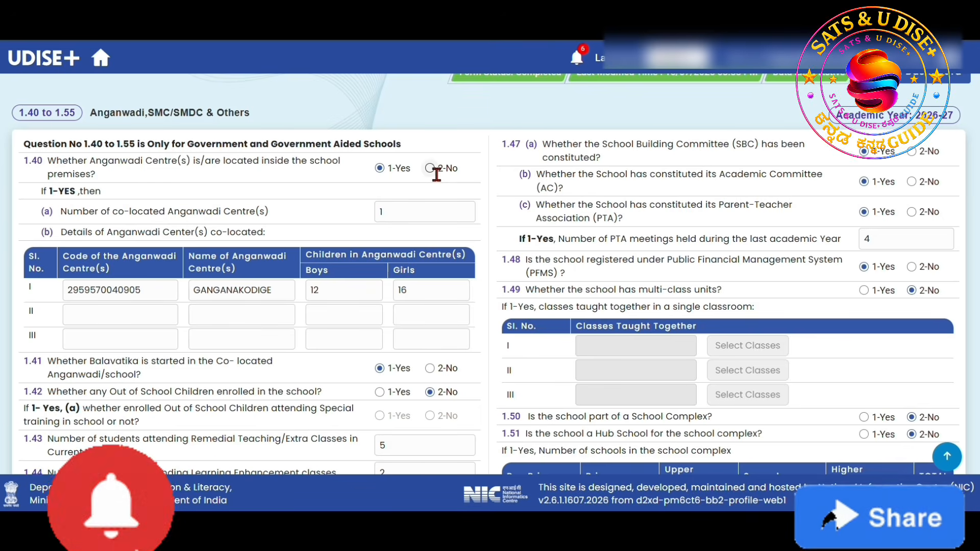
Step: Check the Anganwadi details and answer 2-No to question 1.42 on Out of School Children enrolled in the school
scroll(71, 121, down, 2)
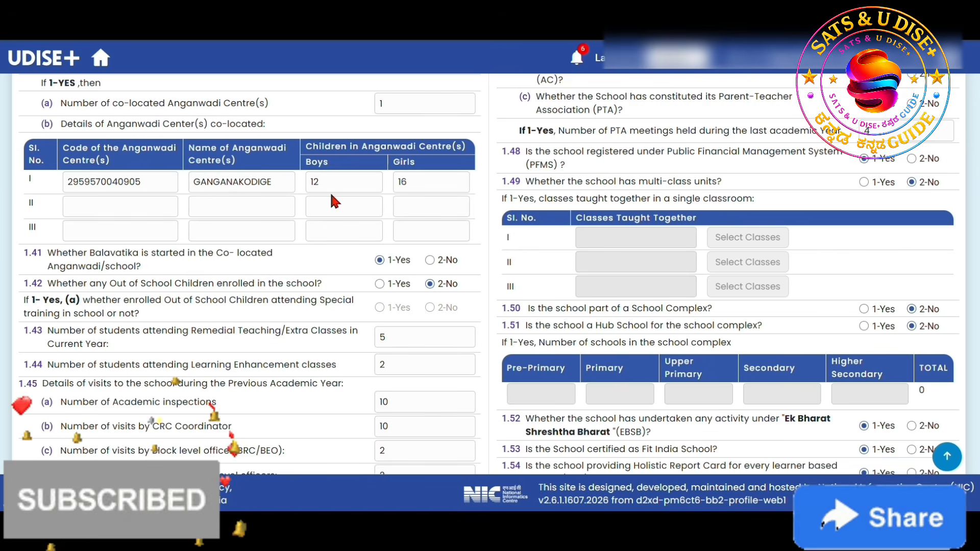
scroll(412, 192, down, 2)
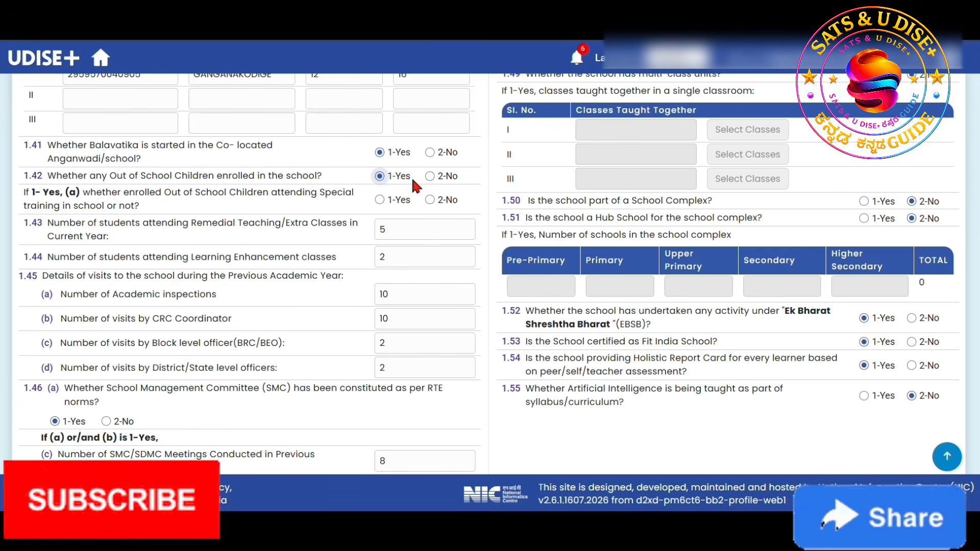
click(430, 176)
Step: Check the remaining answers up to 1.55 in the Anganwadi, SMC/SMDC & Others form, save it and continue to form 1.56
scroll(101, 128, down, 2)
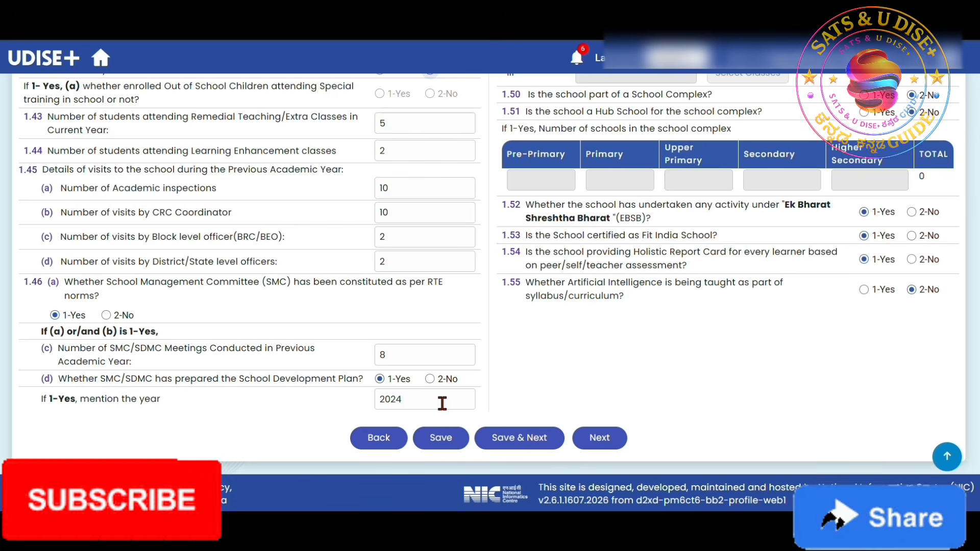
scroll(442, 398, up, 6)
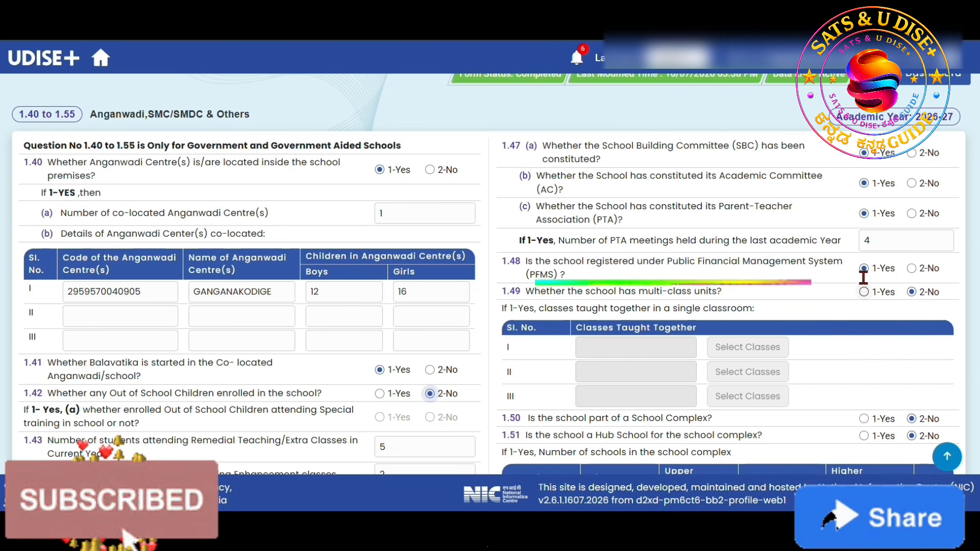
scroll(531, 341, down, 4)
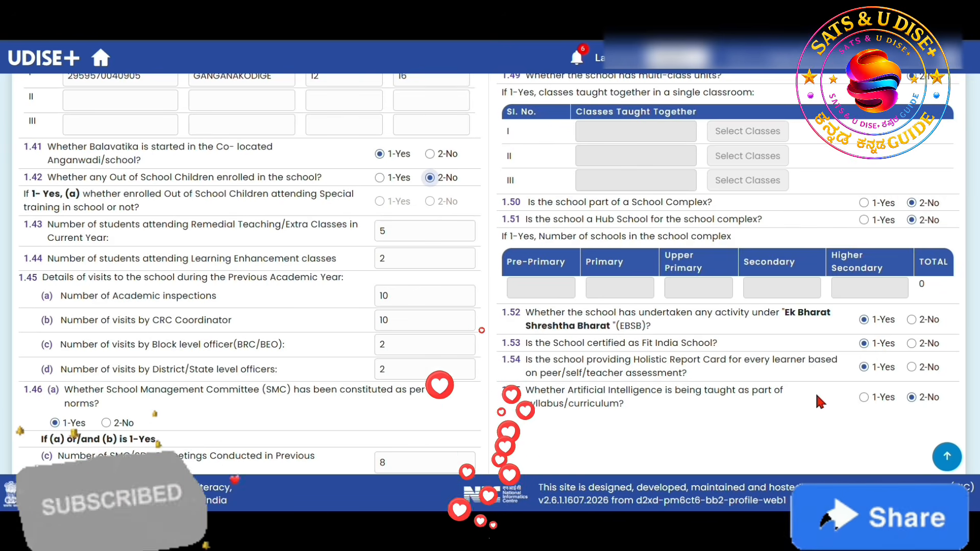
scroll(816, 391, down, 2)
click(530, 447)
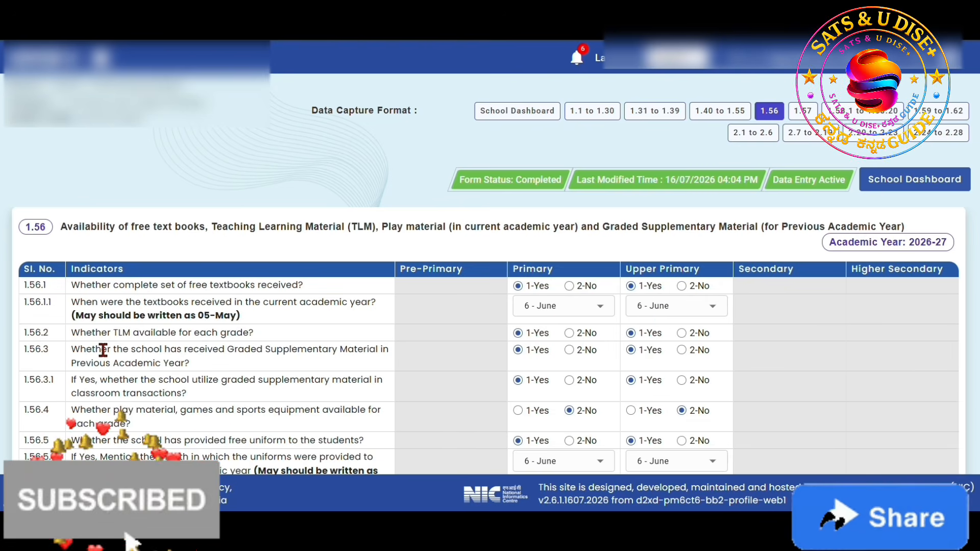
Step: Set the Primary uniform month in 1.56.5.1 to 6 - June, and save forms 1.56 and 1.57, continuing to form 1.58
scroll(111, 268, down, 3)
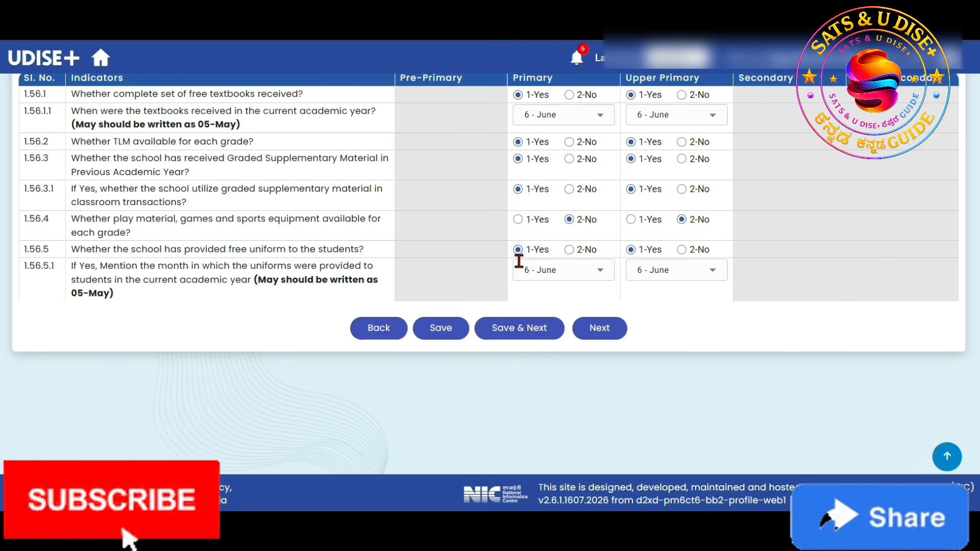
click(553, 277)
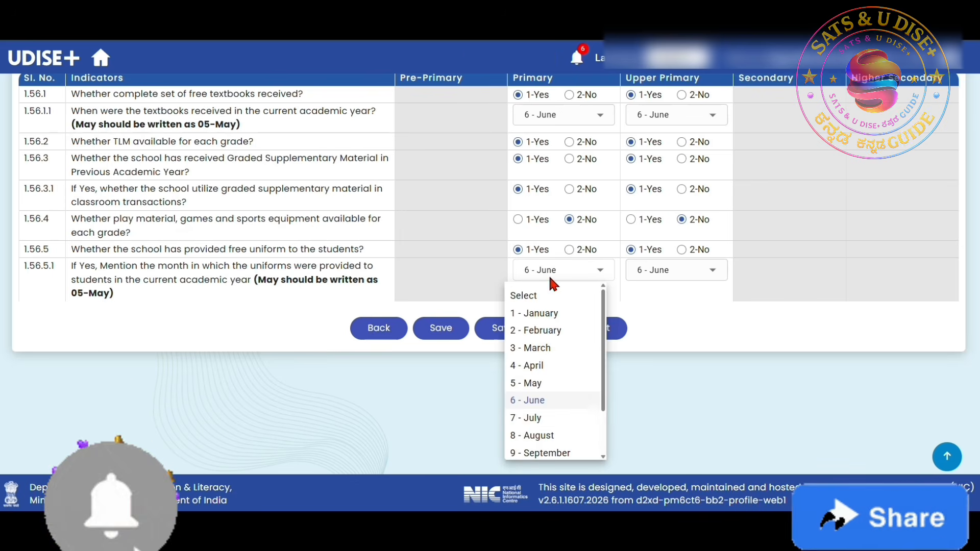
click(545, 406)
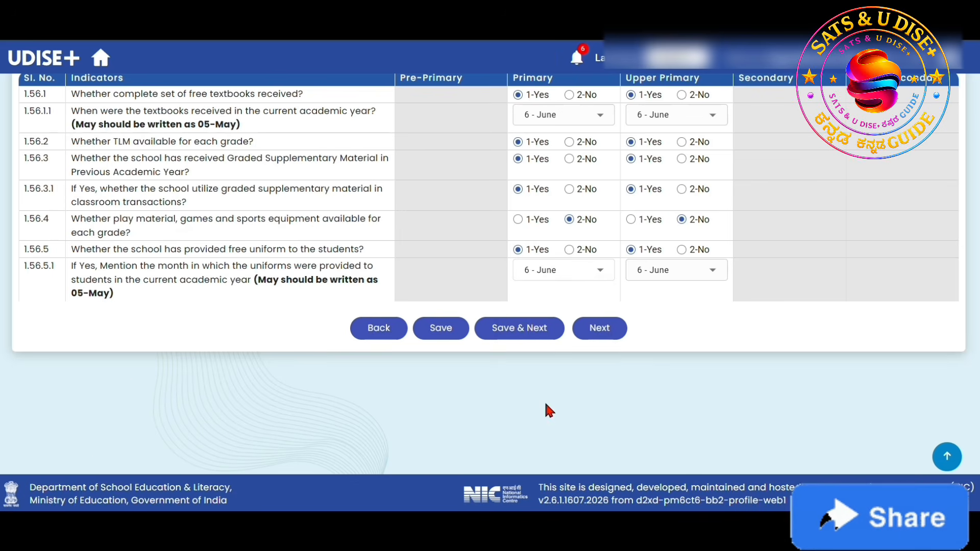
click(515, 332)
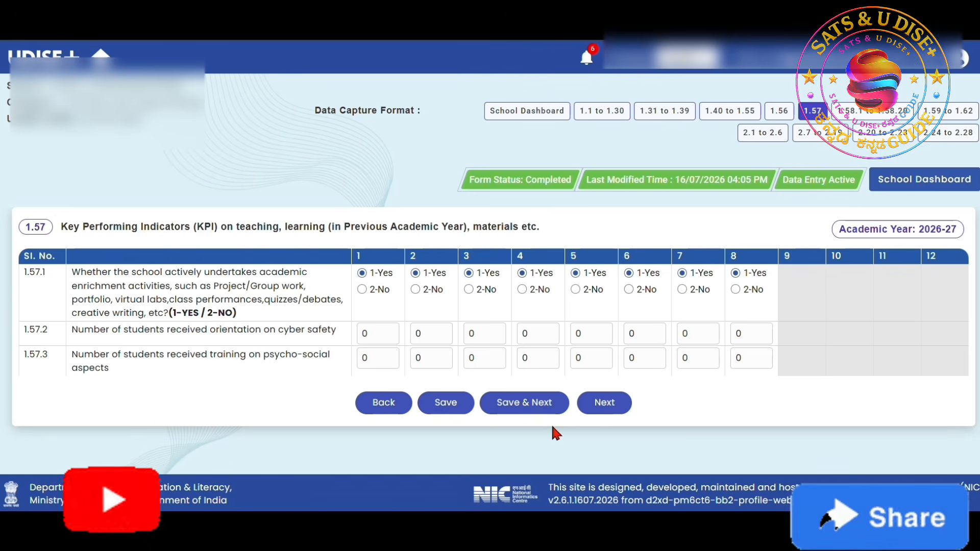
click(524, 409)
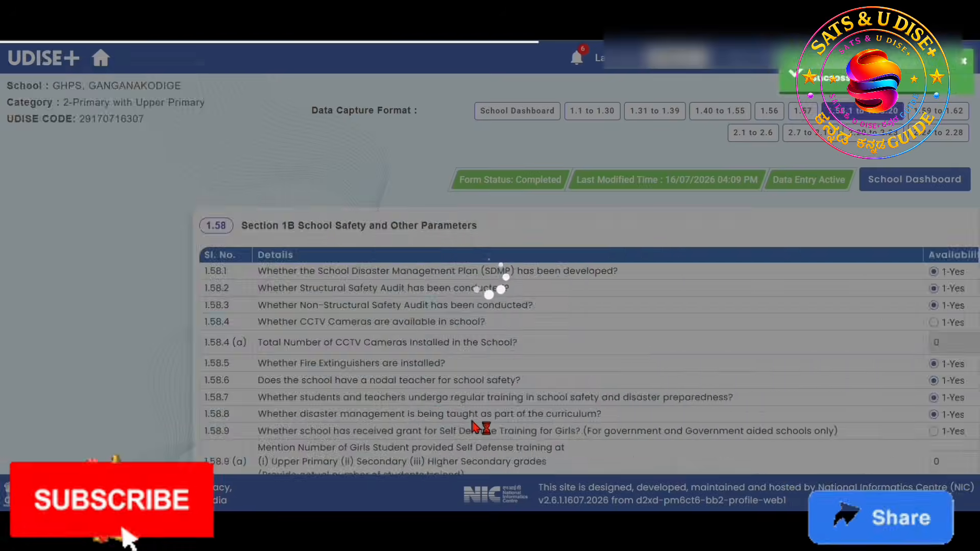
Step: Try answering 1-Yes to question 1.58.4 on CCTV cameras and switch the answer back to 2-No
scroll(132, 173, down, 2)
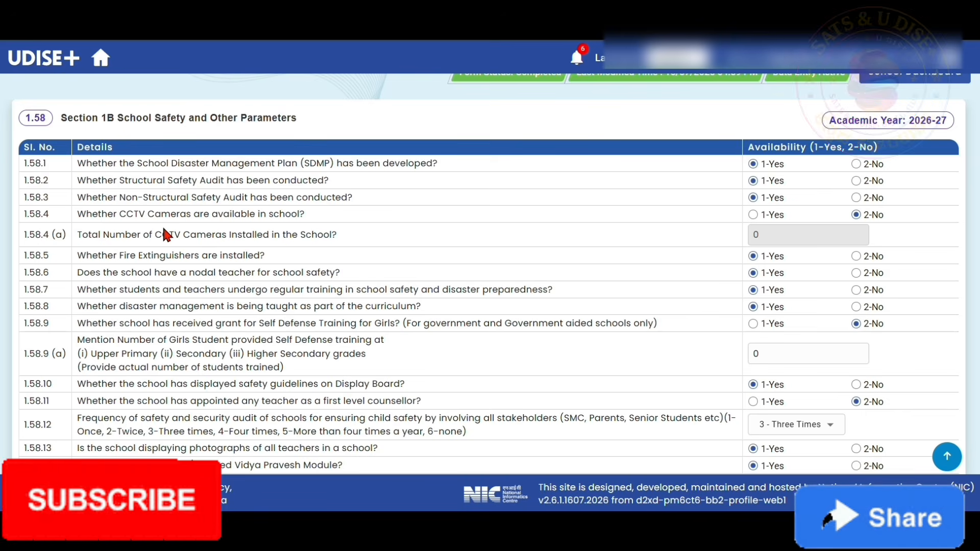
click(754, 214)
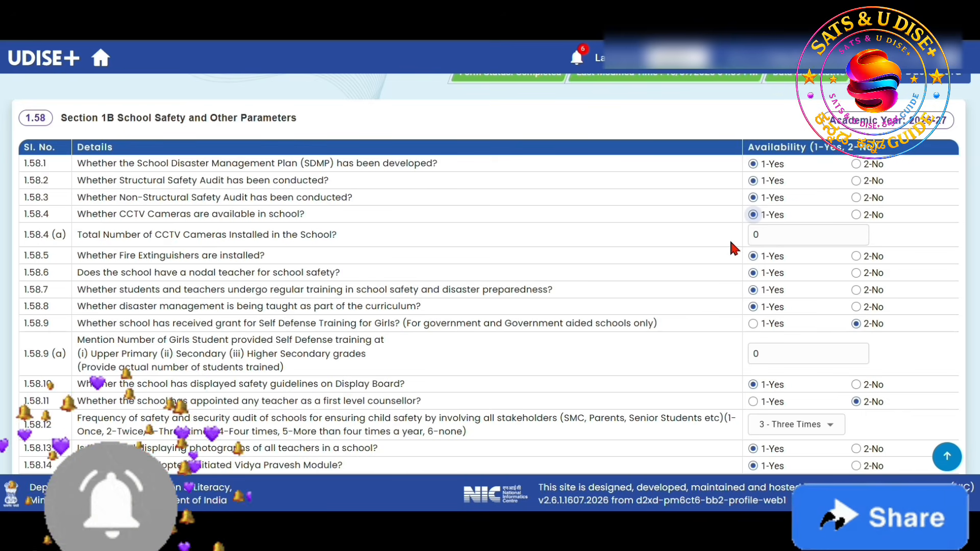
click(859, 215)
Step: Review the remaining school safety, self defense, attendance and club answers down to question 1.58.20
scroll(109, 162, down, 2)
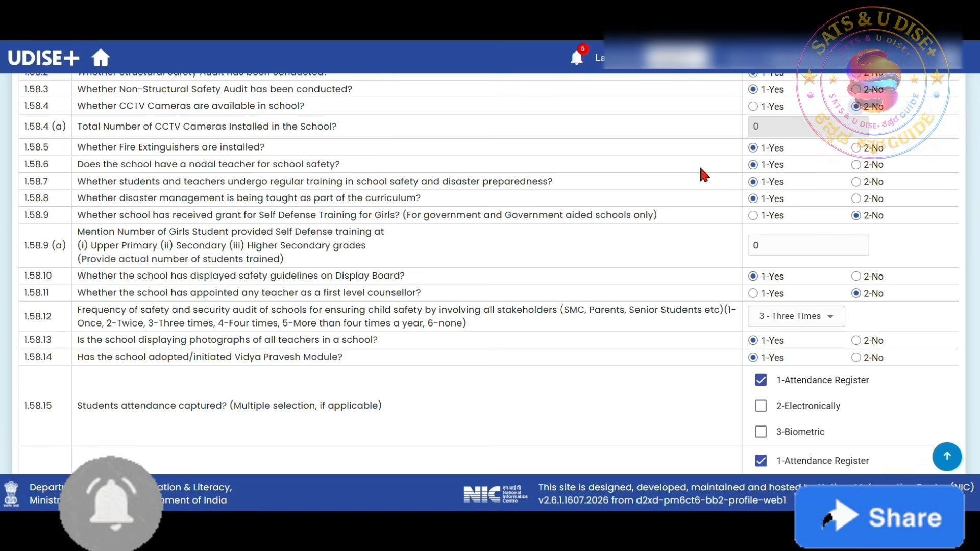
scroll(753, 171, down, 1)
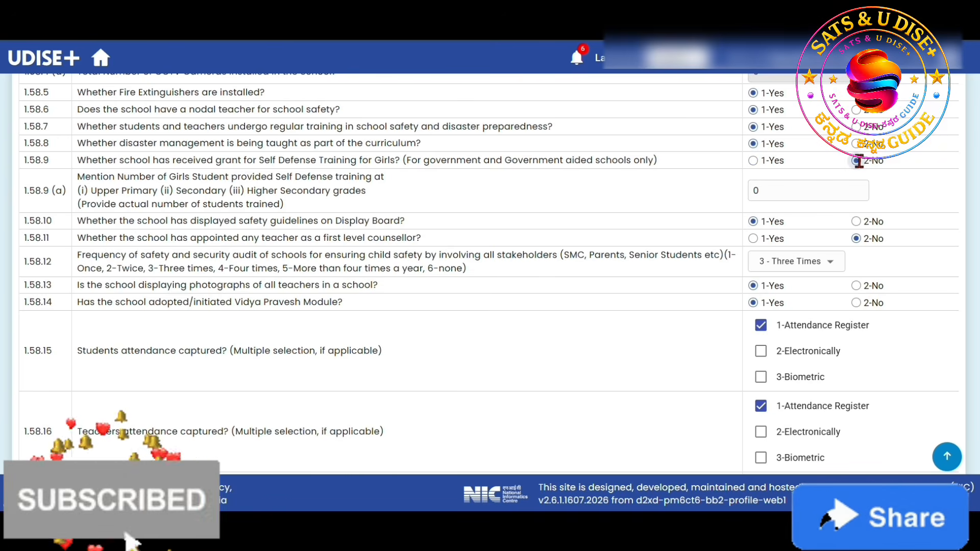
scroll(186, 206, down, 2)
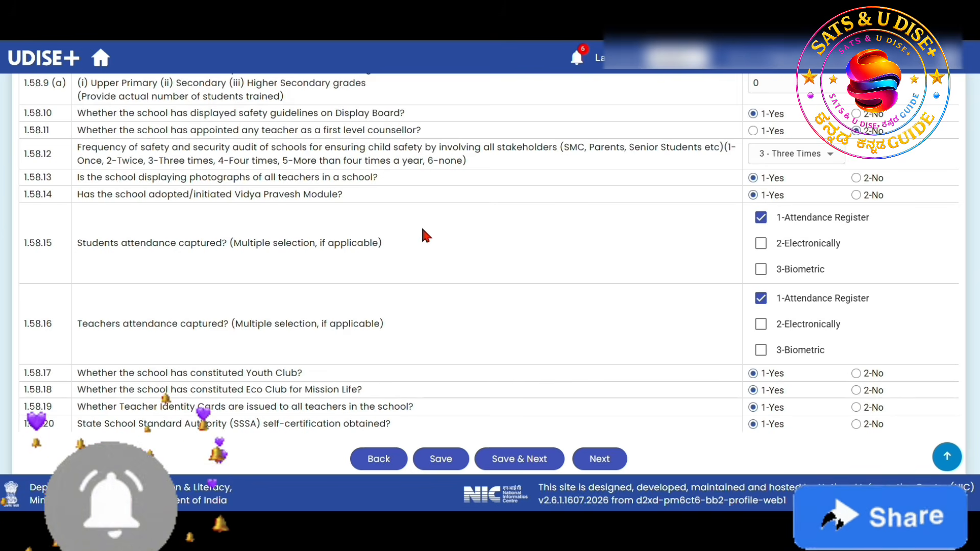
scroll(423, 231, down, 1)
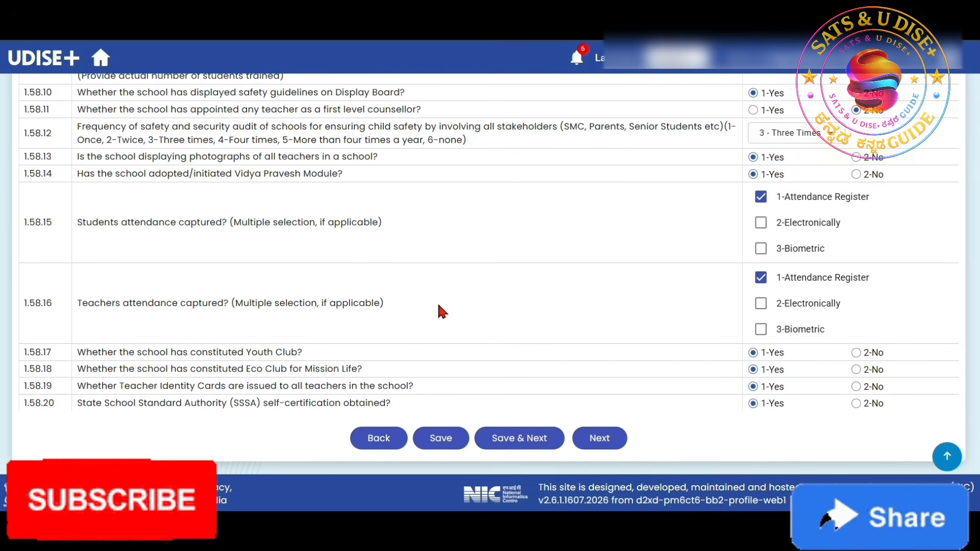
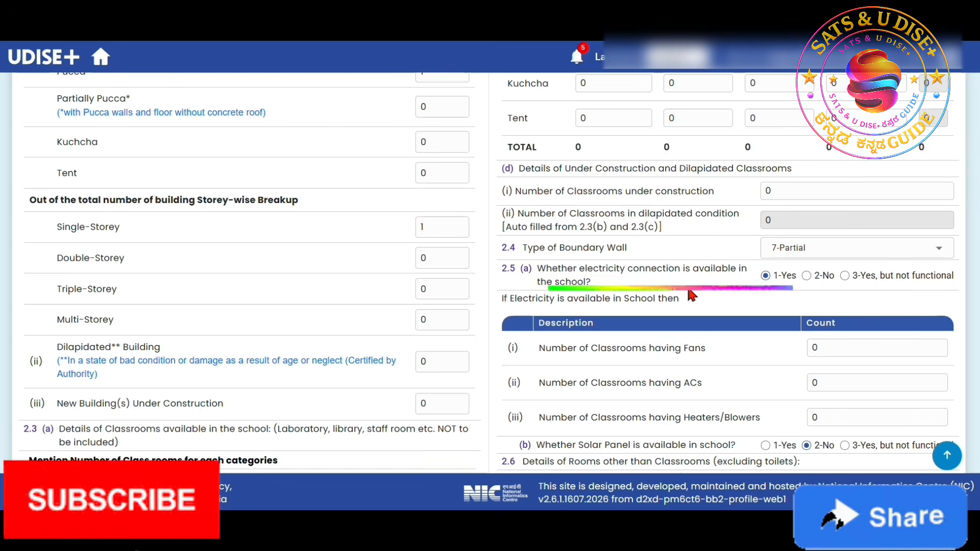
Step: Check the remaining classroom, electricity and other room answers up to 2.6, save the form and continue to form 2.7 to 2.19
scroll(752, 289, down, 2)
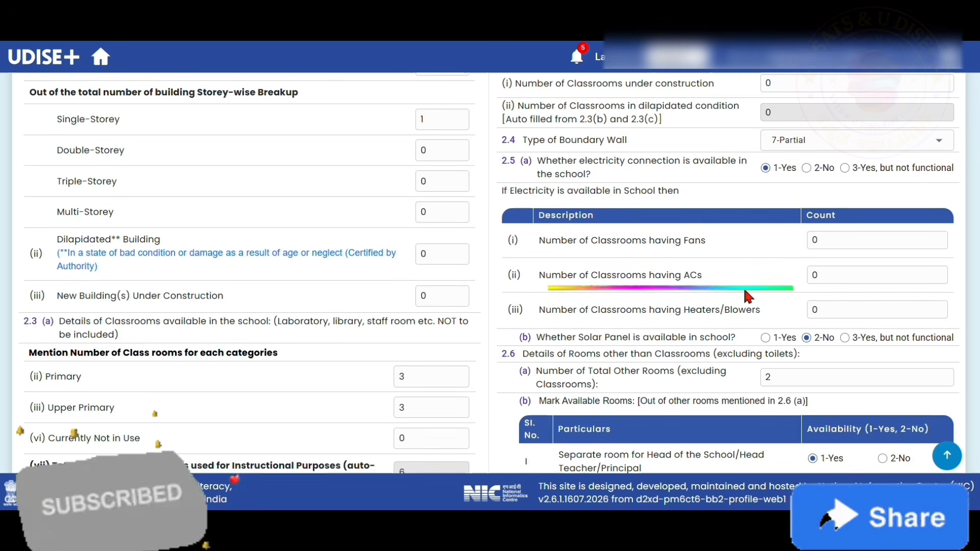
scroll(679, 307, down, 2)
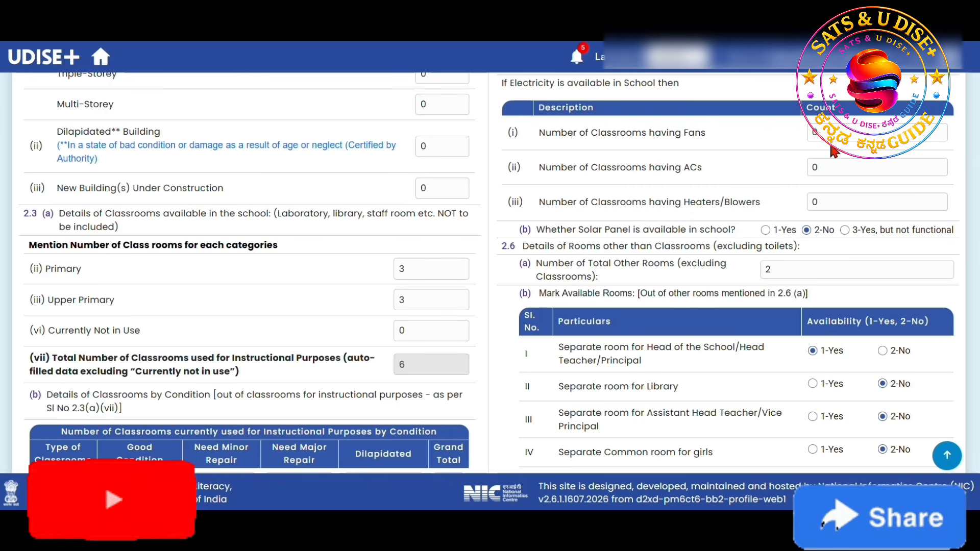
scroll(755, 252, down, 4)
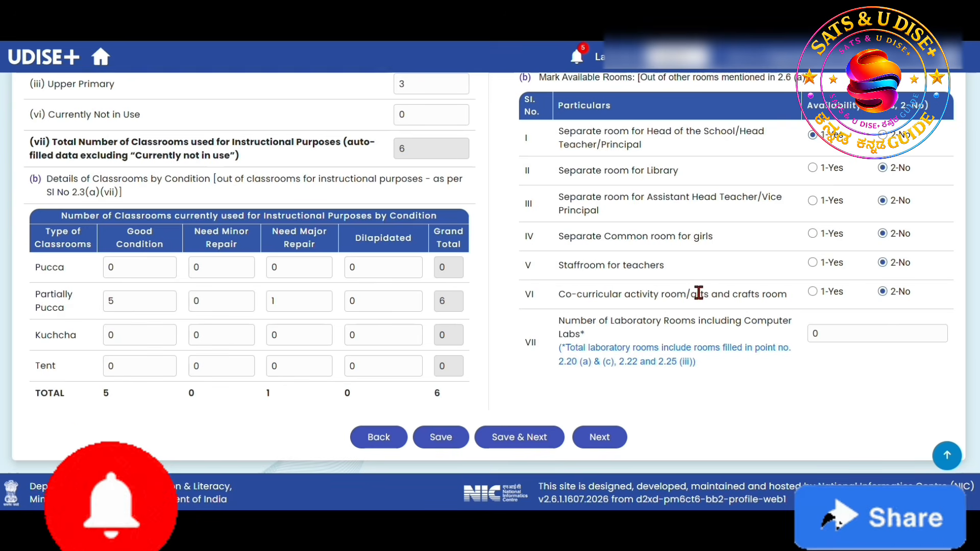
click(523, 446)
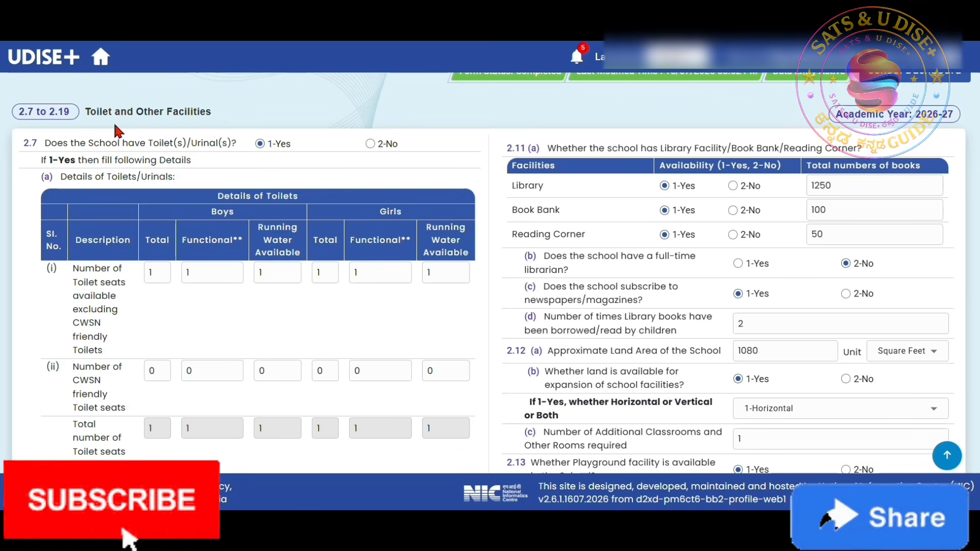
Step: Answer 1-Yes to hand washing facility near toilets in 2.7(c) and set the toilet location in 2.7(d) to Inside the School Building
scroll(373, 244, down, 2)
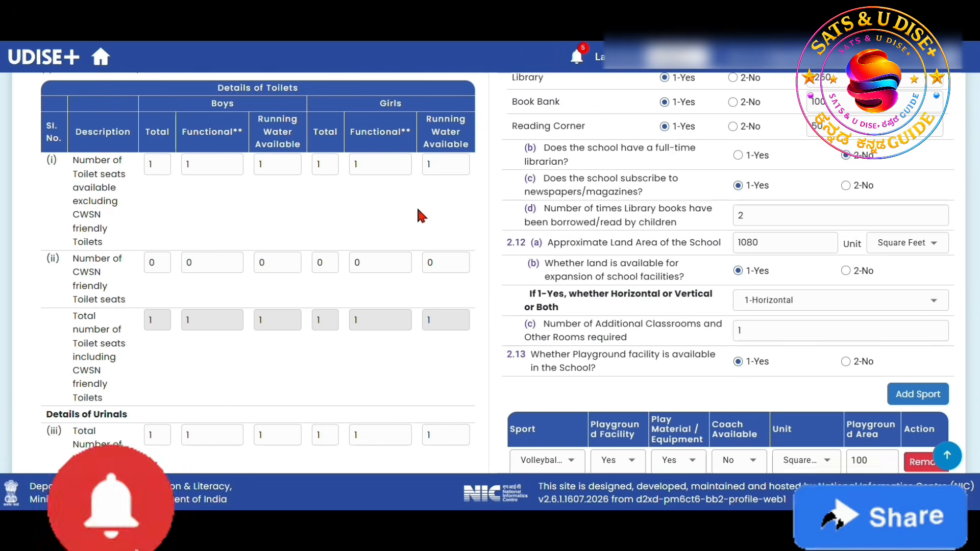
scroll(416, 206, down, 4)
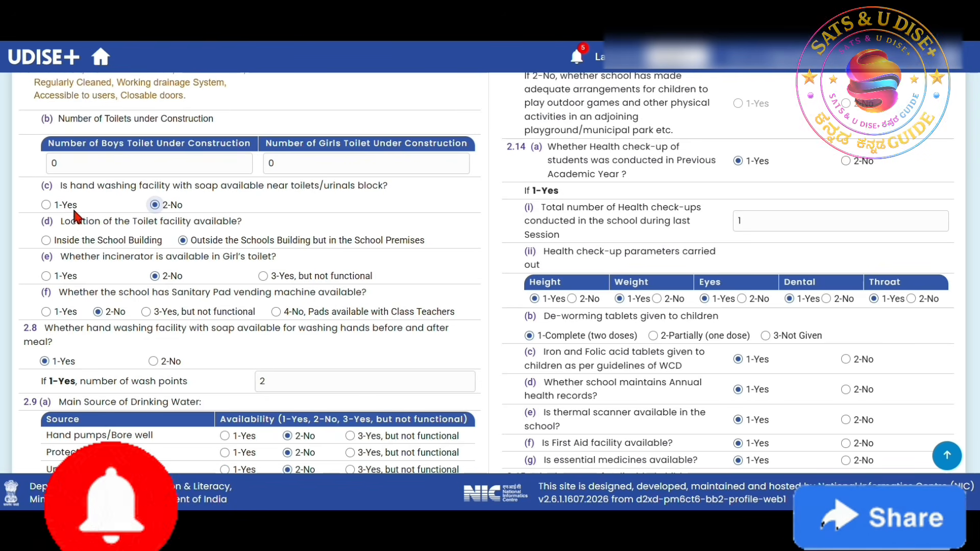
click(47, 205)
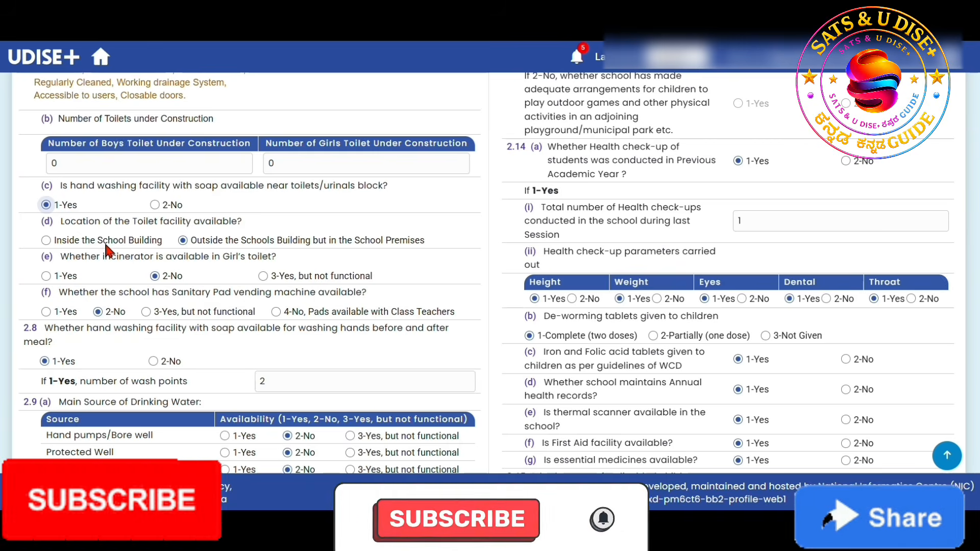
click(51, 241)
Step: Answer 1-Yes to question 2.8 on hand washing before and after meals and set the number of wash points to 3
scroll(53, 242, down, 2)
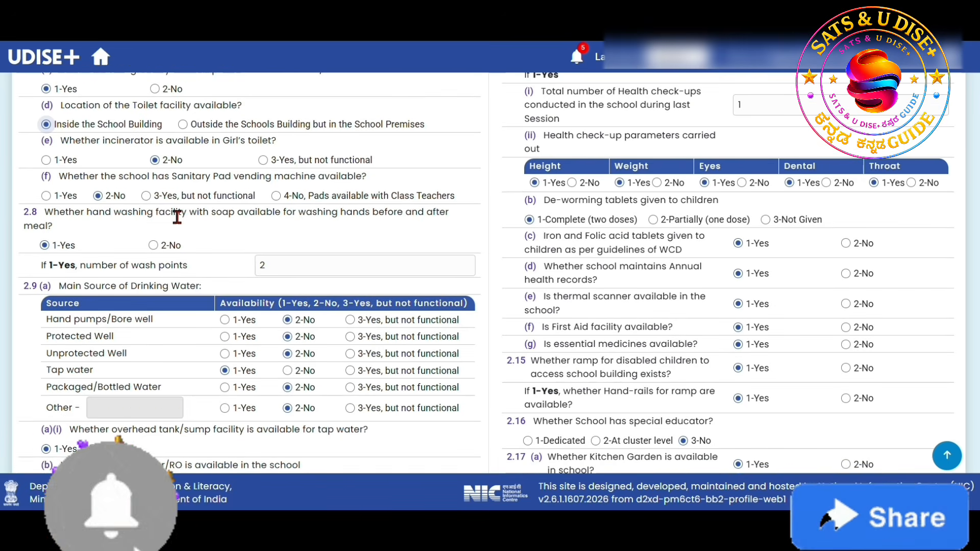
scroll(222, 219, down, 2)
click(153, 145)
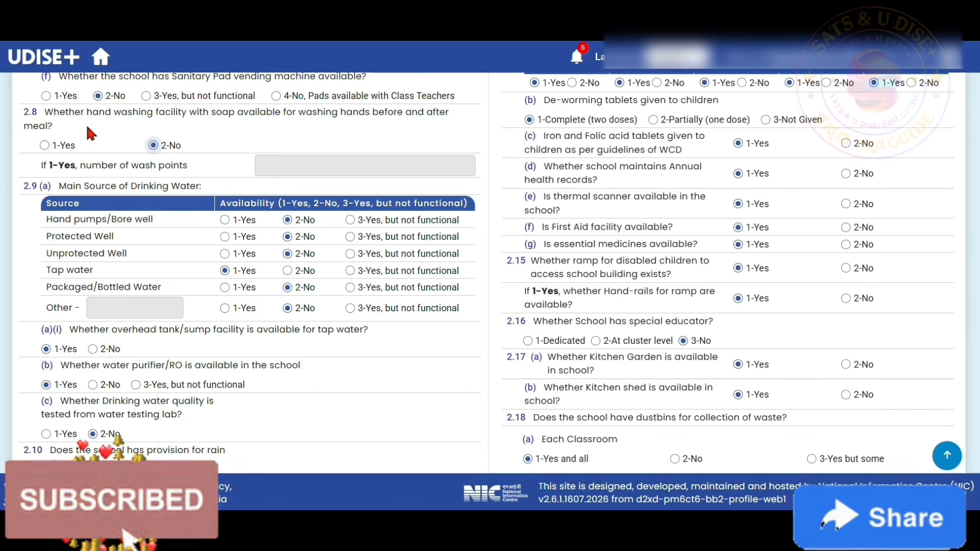
click(46, 145)
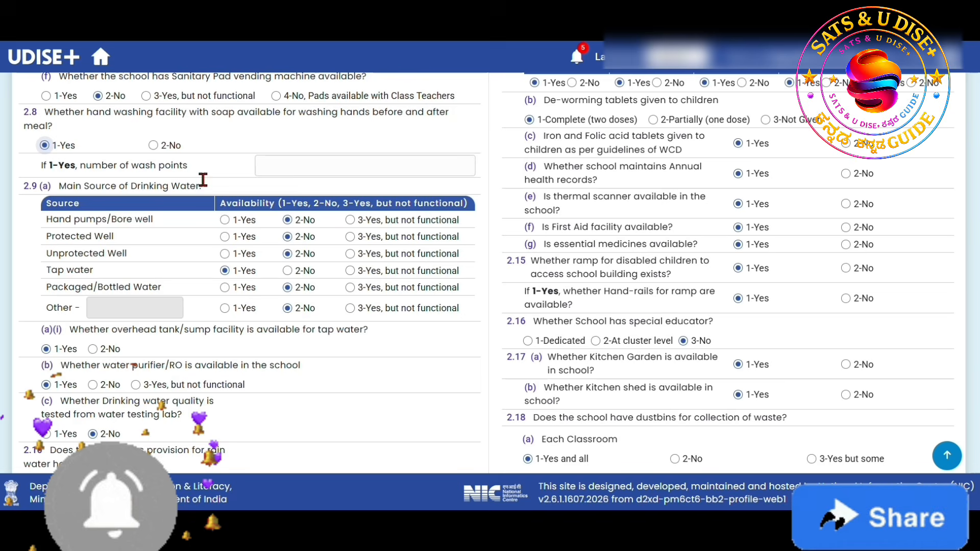
click(317, 169)
text(3)
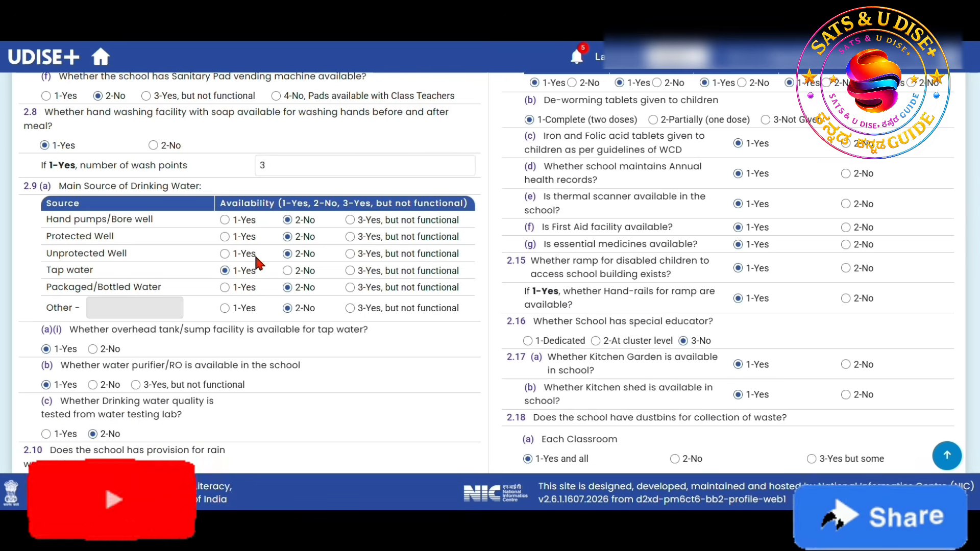
Step: Review the drinking water sources and answer 1-Yes to drinking water quality testing in 2.9(c)
scroll(263, 263, down, 2)
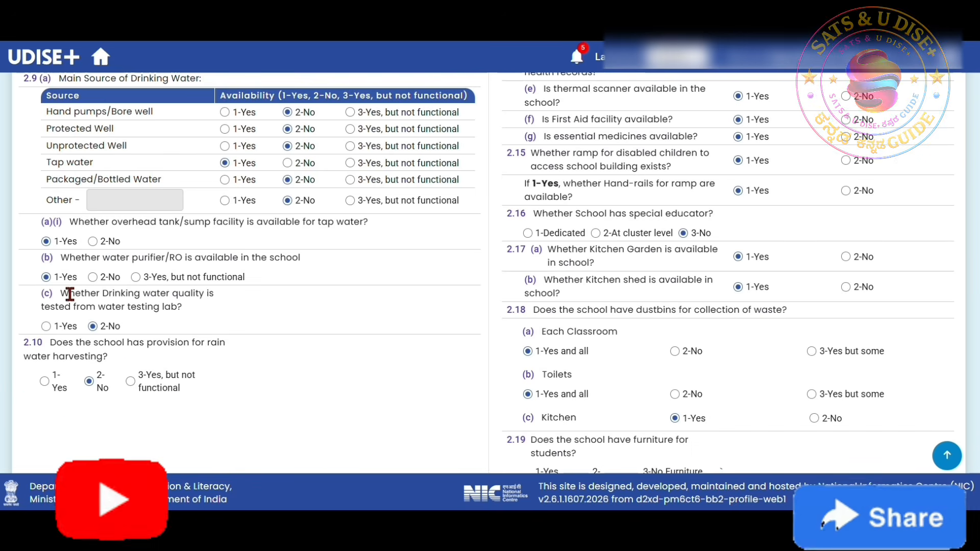
scroll(200, 204, down, 2)
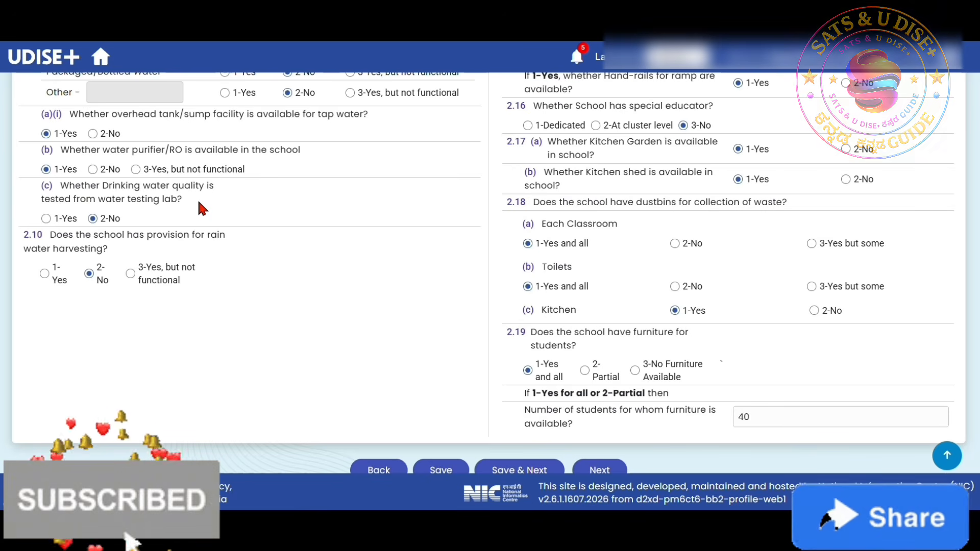
click(46, 218)
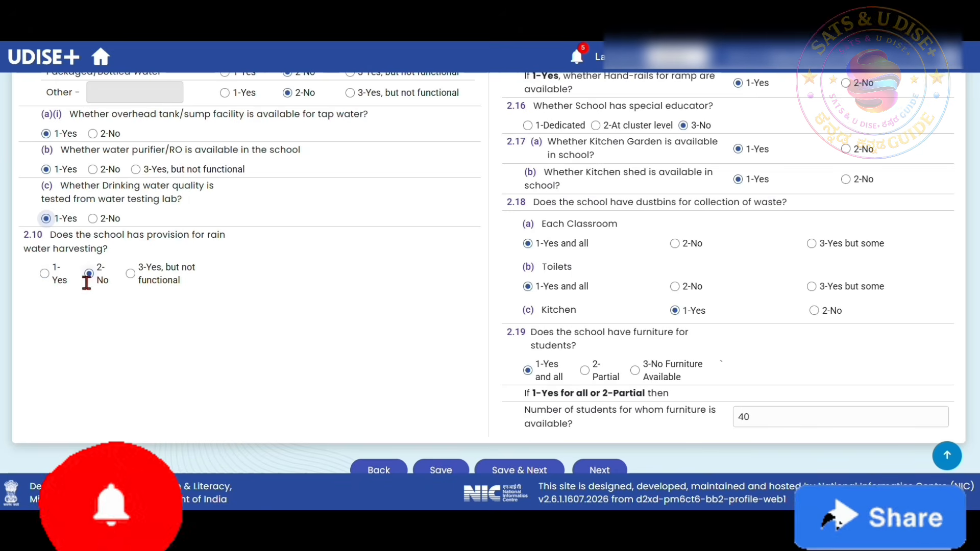
Step: Review the library and land answers from 2.11 onward and select 1-Horizontal as the expansion type in 2.12(b)
scroll(746, 252, up, 10)
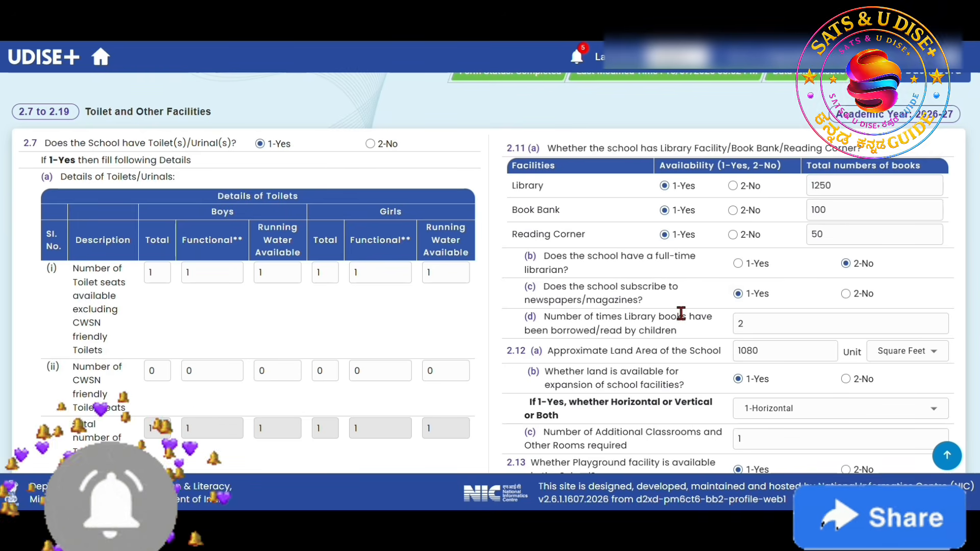
scroll(630, 316, down, 2)
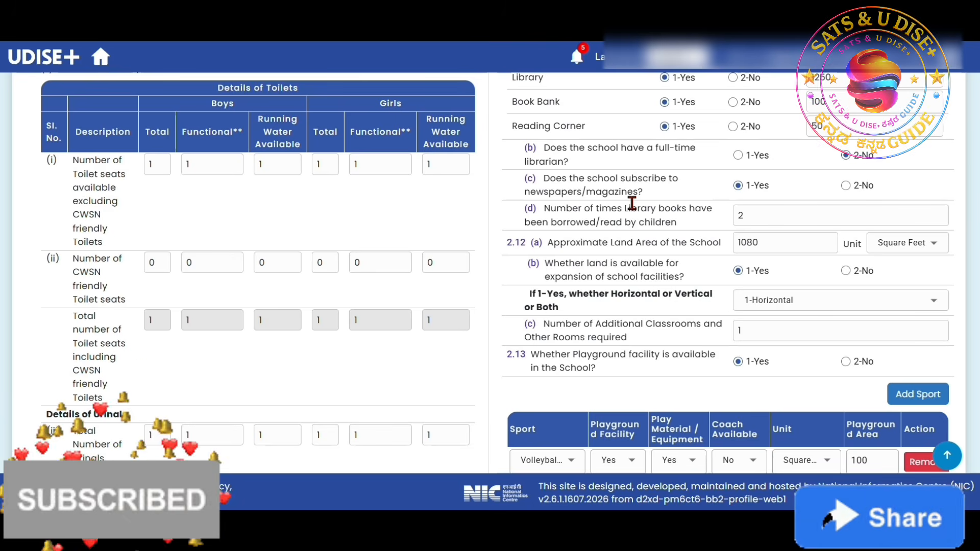
scroll(584, 161, down, 2)
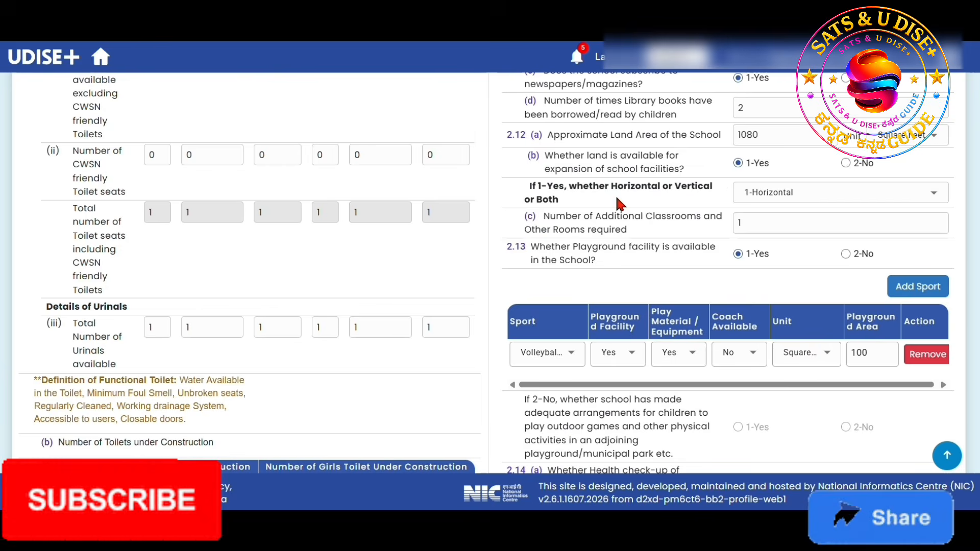
scroll(618, 194, down, 2)
scroll(618, 194, up, 2)
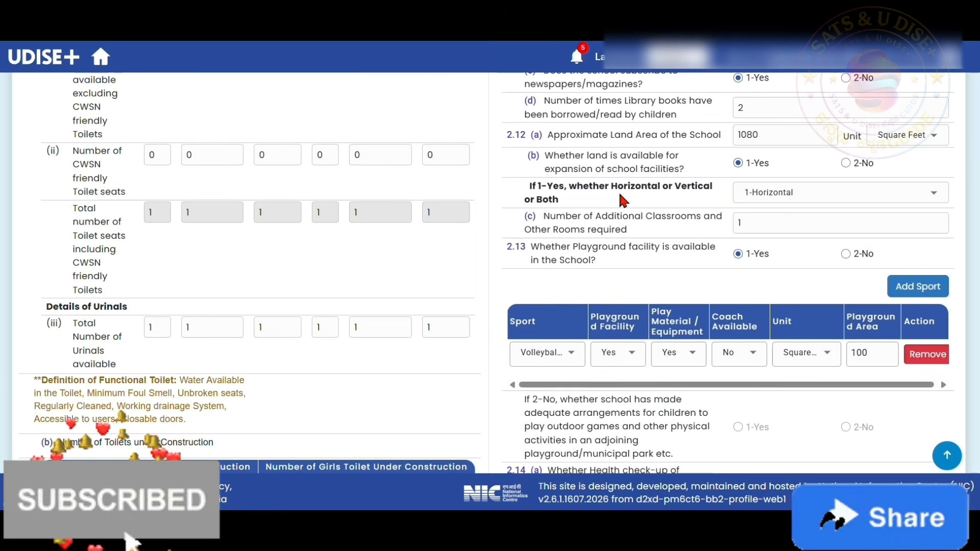
click(787, 194)
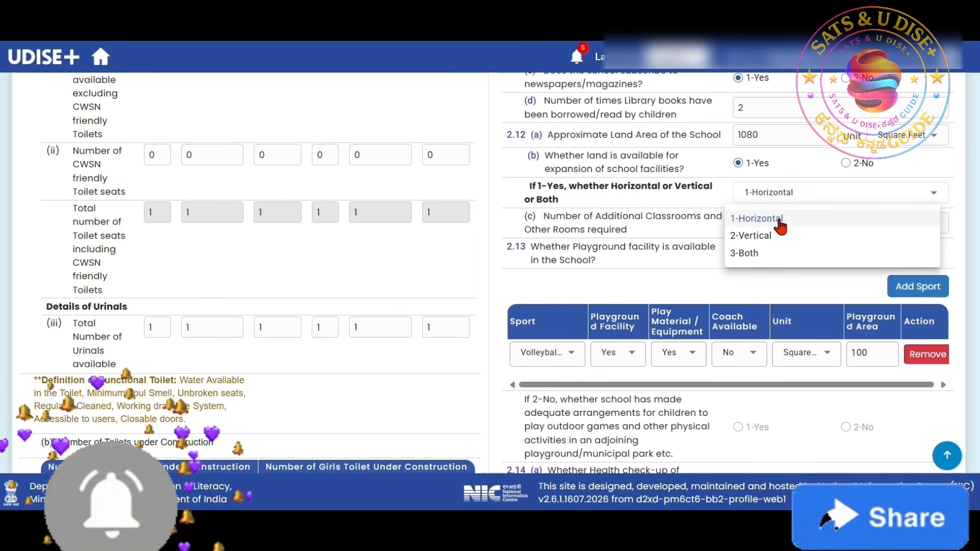
click(781, 218)
Step: Check the playground and health check-up answers and set thermal scanner availability in 2.14(e) to 2-No
scroll(635, 240, down, 1)
scroll(636, 243, down, 1)
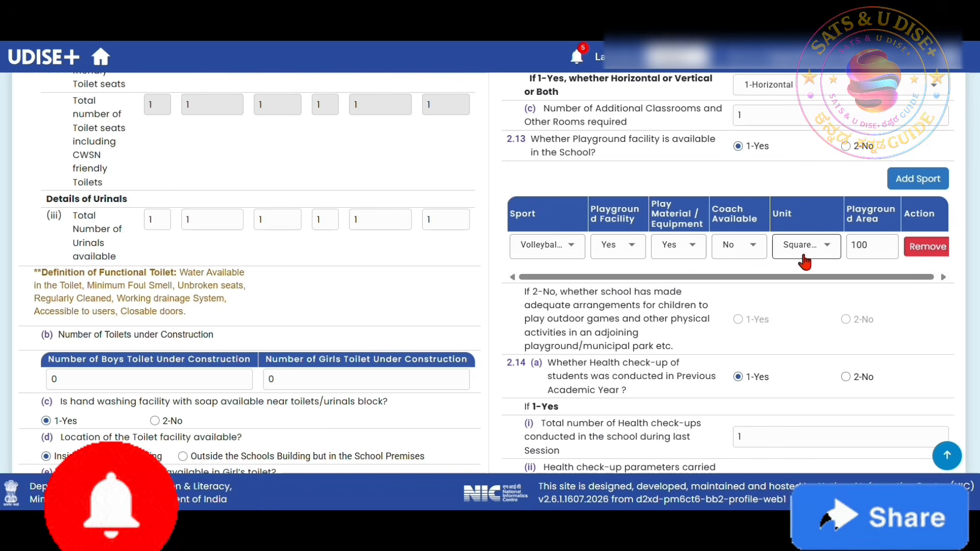
scroll(646, 190, down, 4)
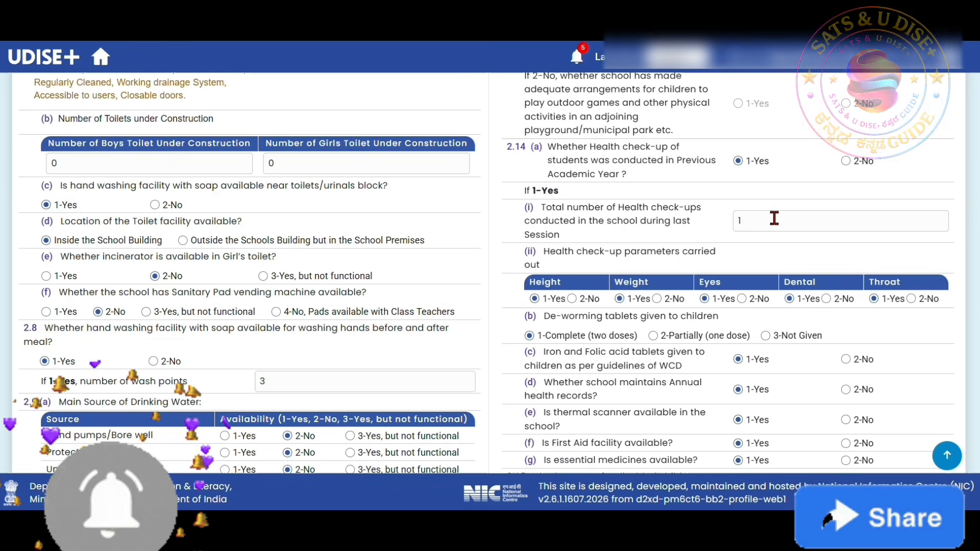
scroll(772, 218, down, 2)
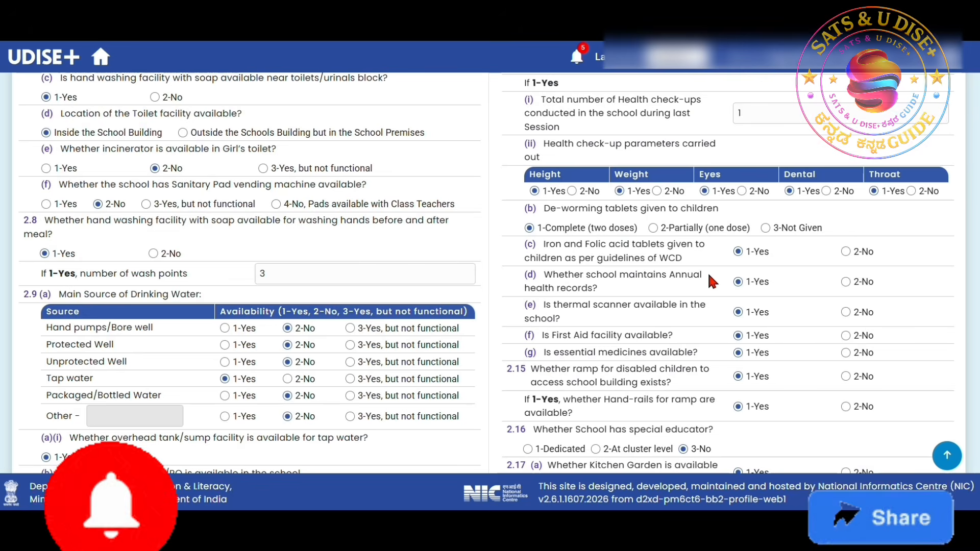
scroll(633, 177, down, 2)
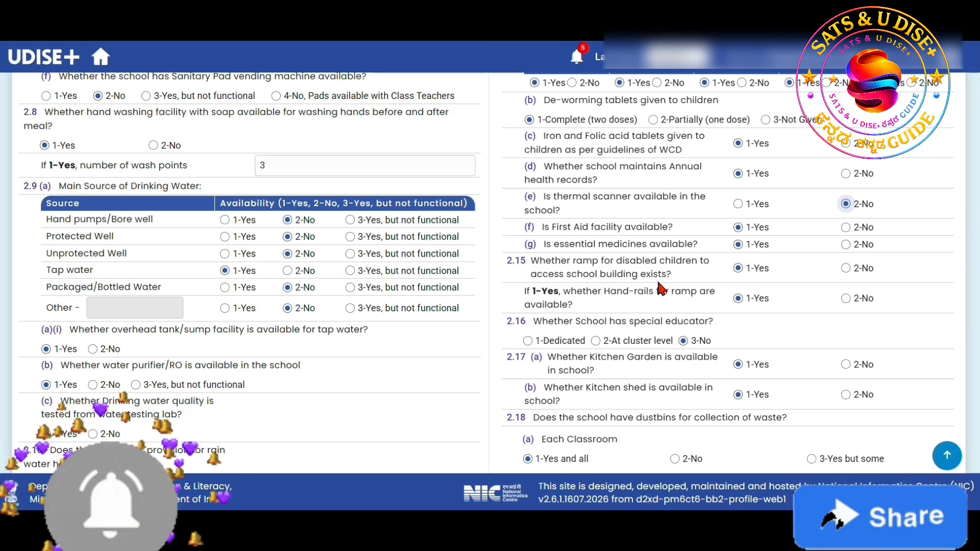
Step: Set the number of students with furniture in 2.19 to 22, then save the Toilet and Other Facilities form and continue
scroll(657, 278, down, 2)
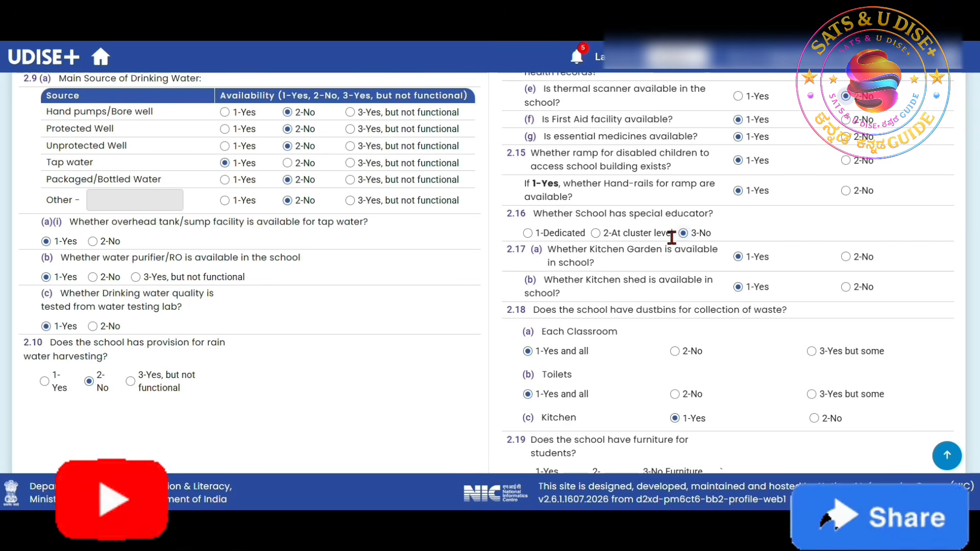
scroll(633, 215, down, 2)
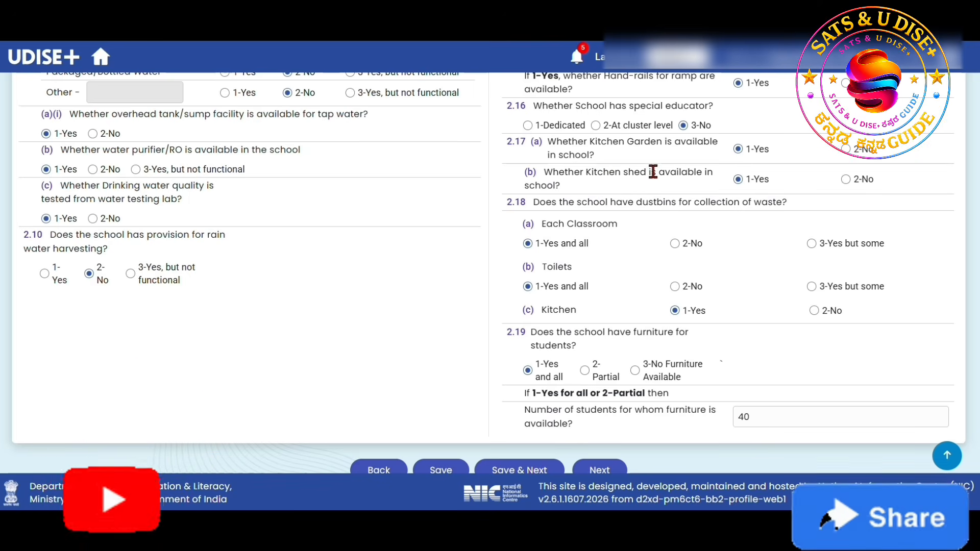
scroll(653, 175, down, 1)
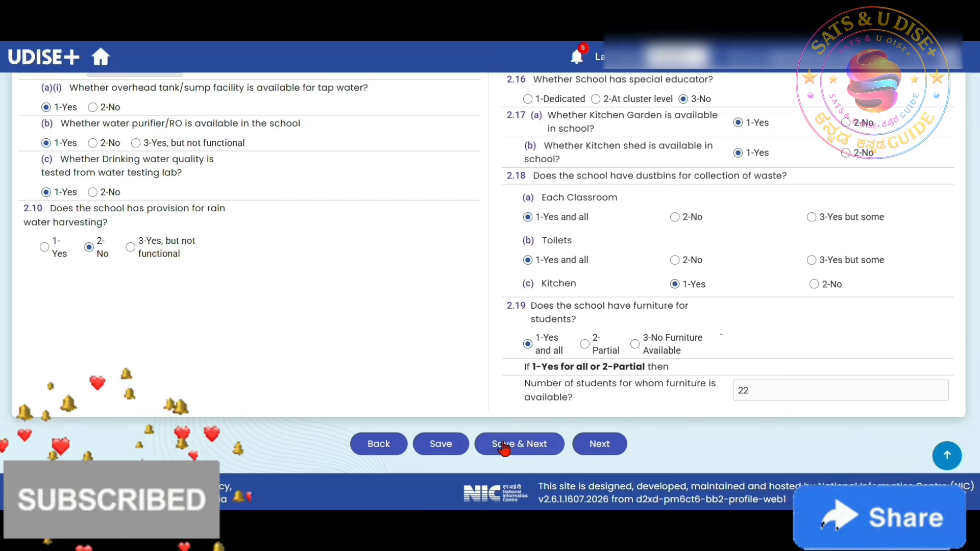
click(523, 448)
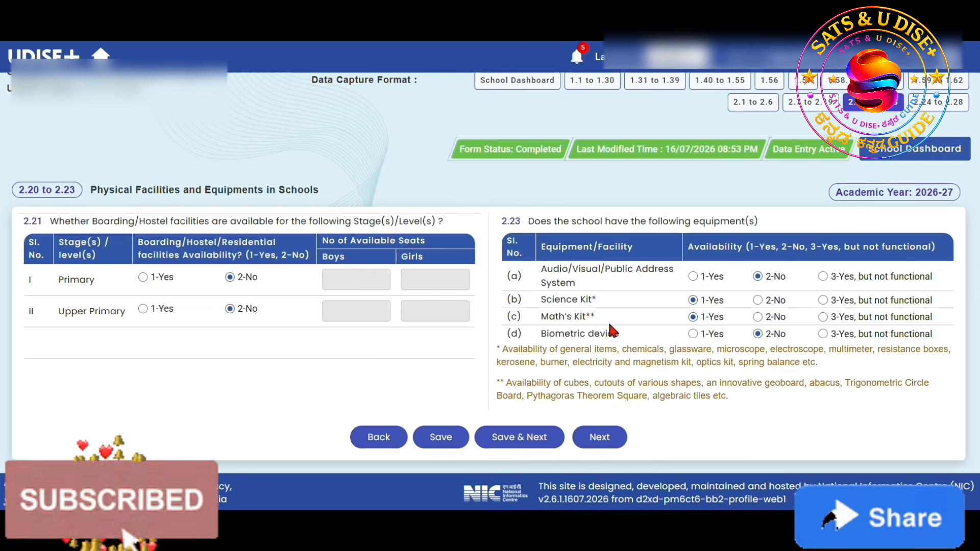
Step: Save form 2.20 to 2.23, then check the Computers and Digital Initiatives form 2.24 to 2.28 and save it
click(523, 439)
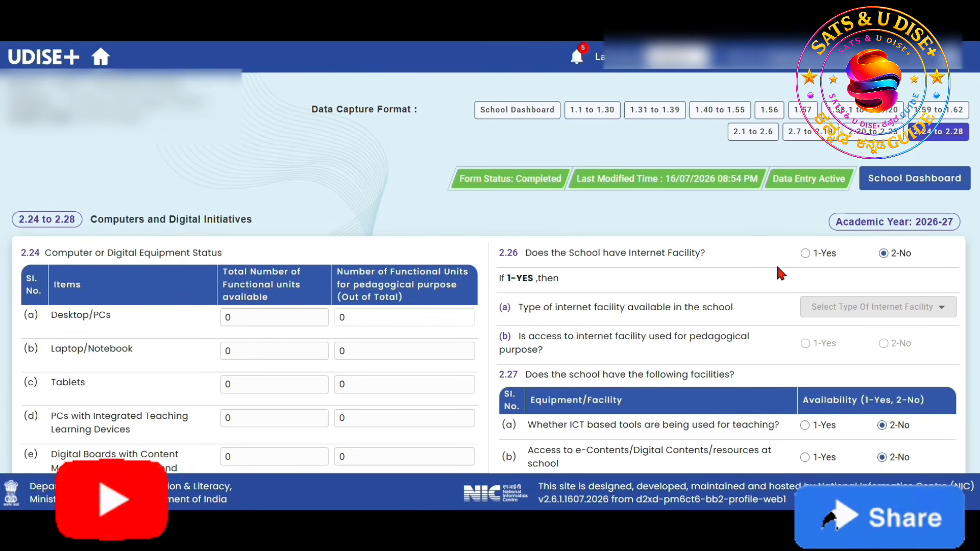
scroll(620, 248, down, 4)
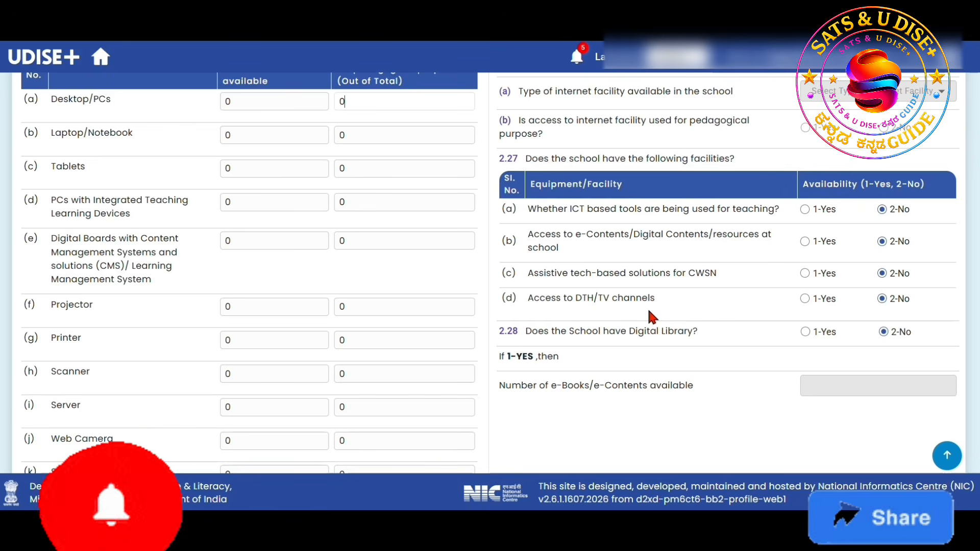
scroll(744, 284, down, 9)
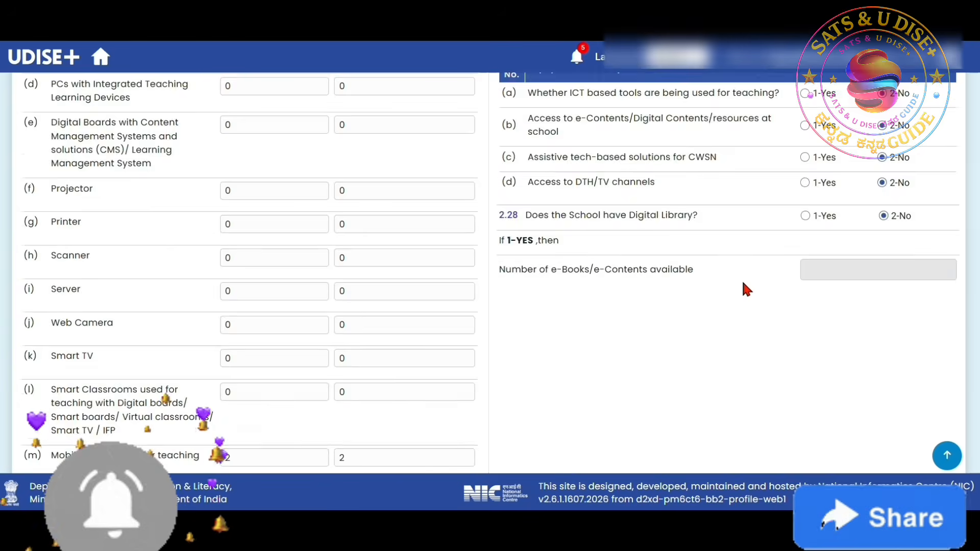
scroll(707, 308, down, 3)
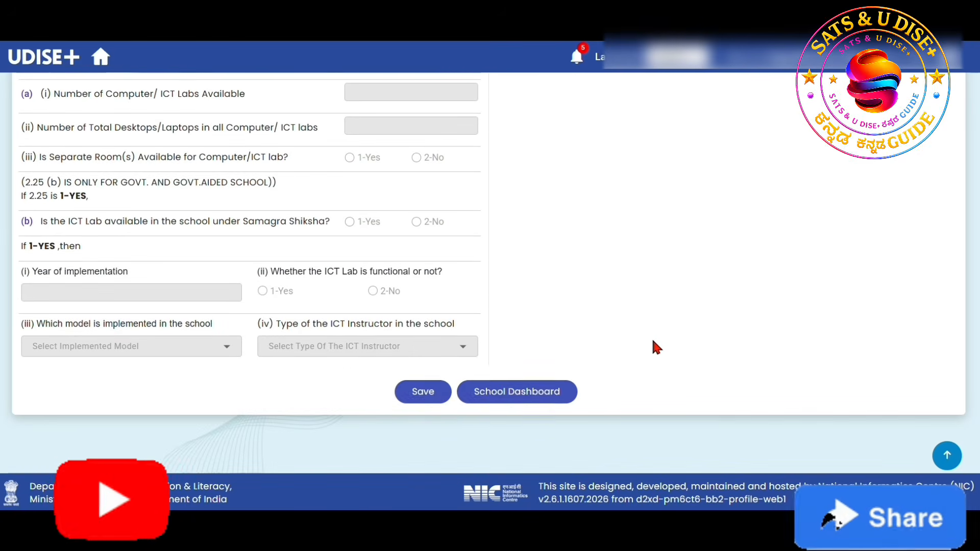
click(423, 391)
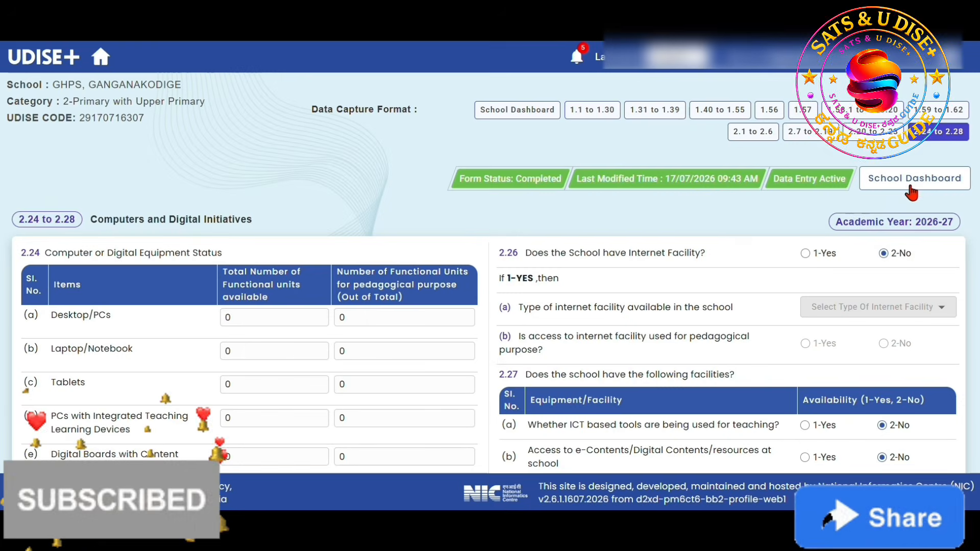
Step: Open the School Dashboard and check the overall status and the status of every form in Sections 1 and 2
click(916, 180)
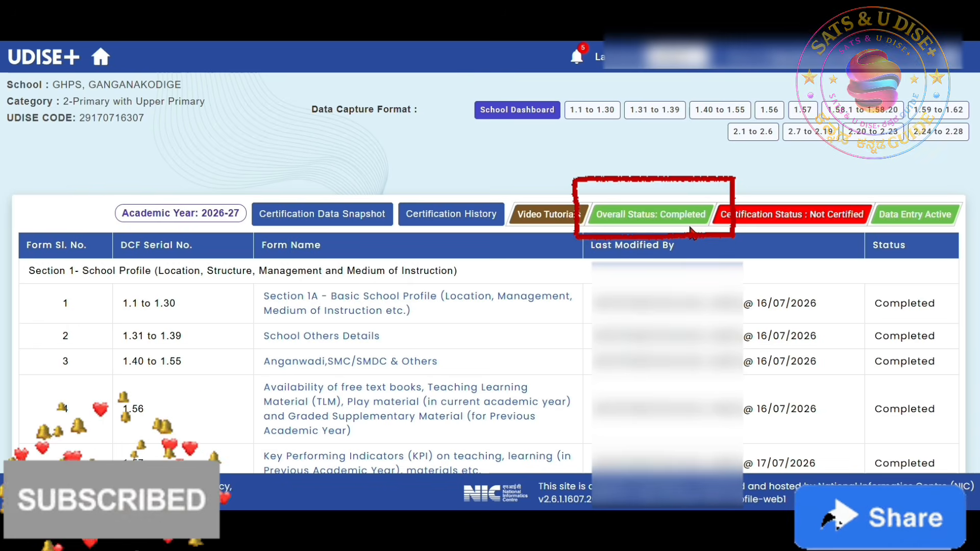
scroll(914, 346, down, 5)
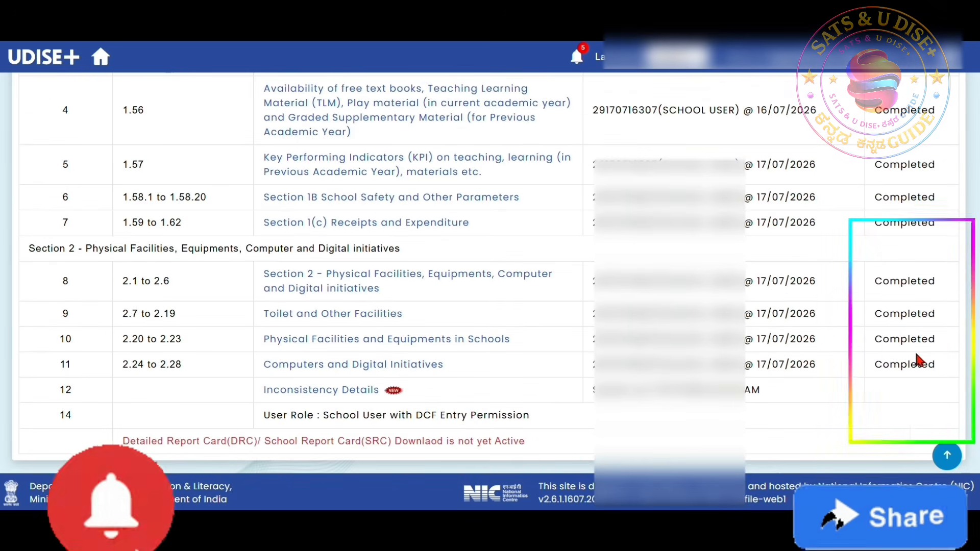
scroll(904, 357, up, 5)
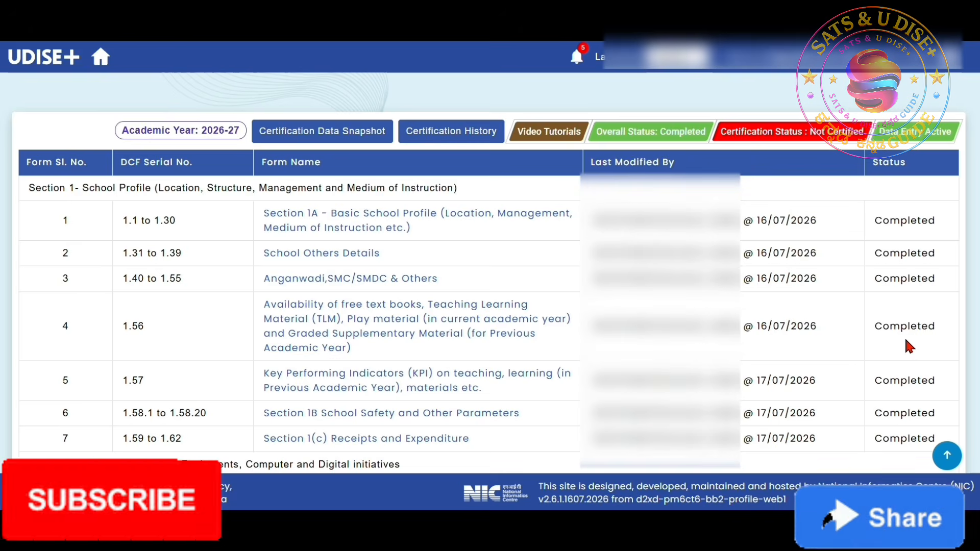
Step: Open the Anganwadi, SMC/SMDC & Others form (1.40 to 1.55) from the School Dashboard, check its answers and save it again
scroll(477, 339, up, 2)
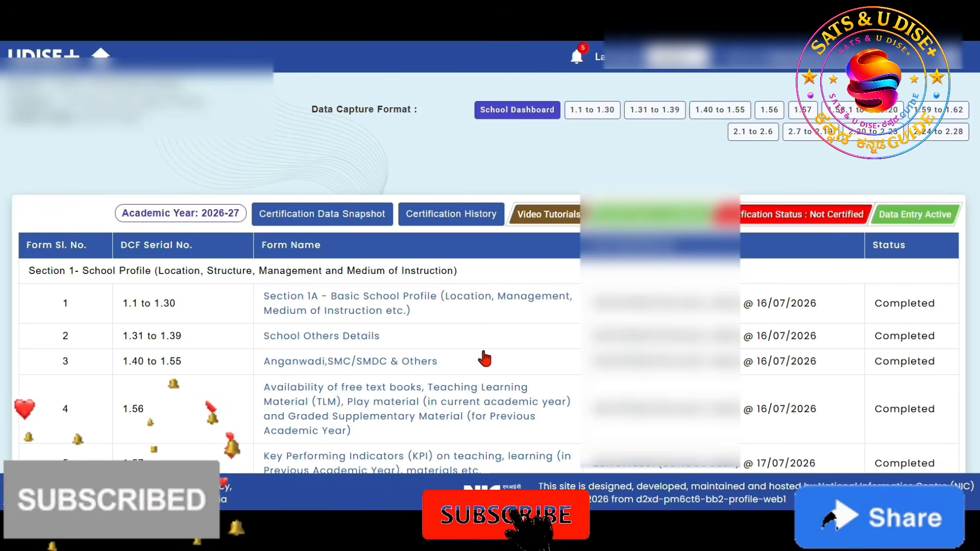
scroll(485, 365, down, 2)
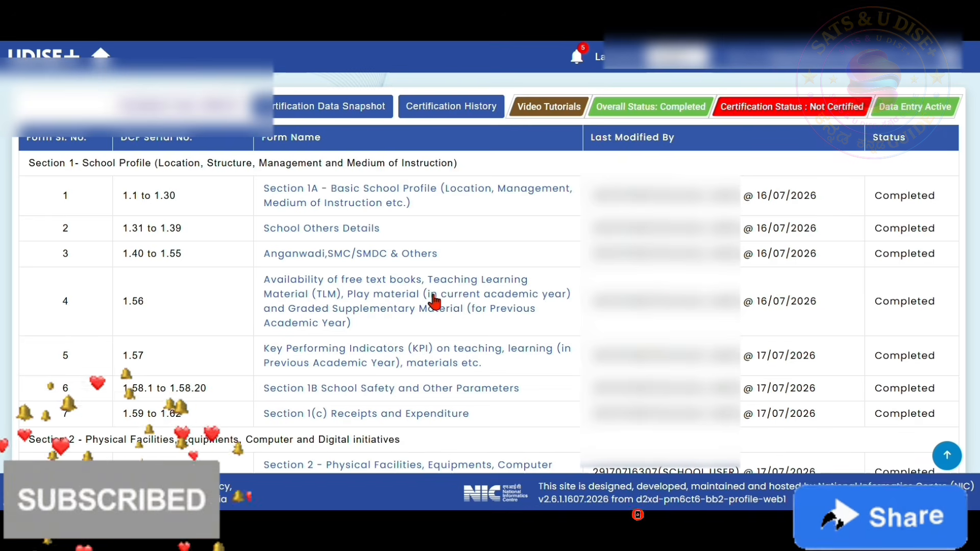
click(329, 255)
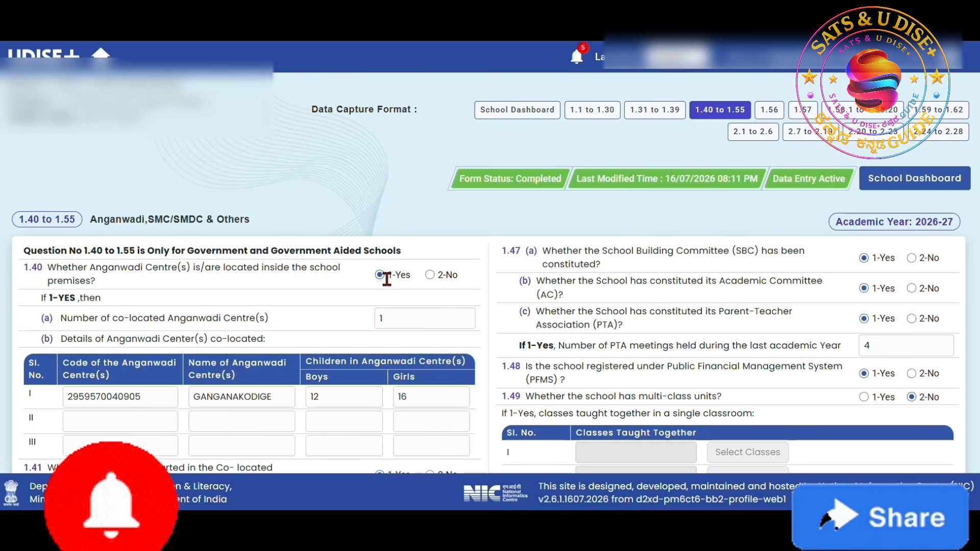
scroll(382, 301, down, 8)
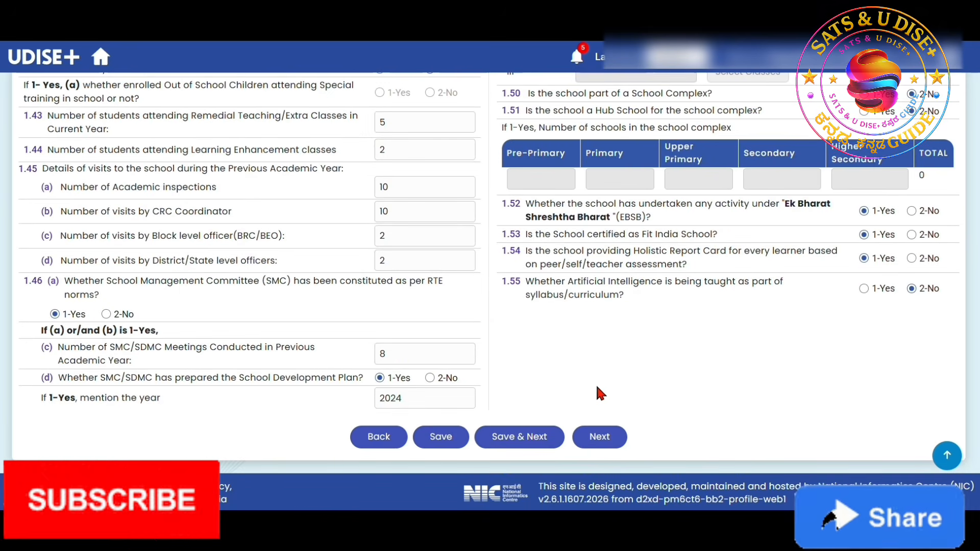
click(440, 437)
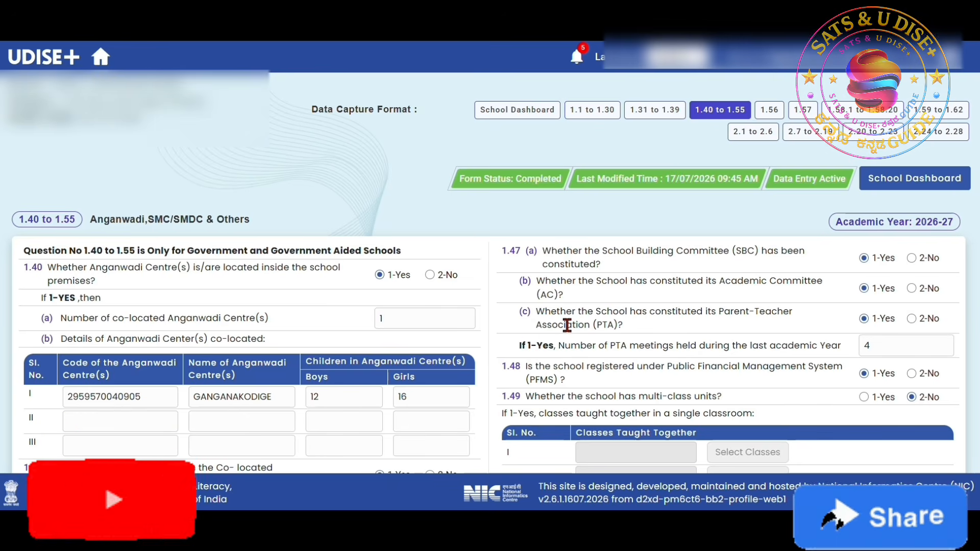
Step: Return to the School Dashboard and recheck the status of the Section 1 and Section 2 forms
click(904, 181)
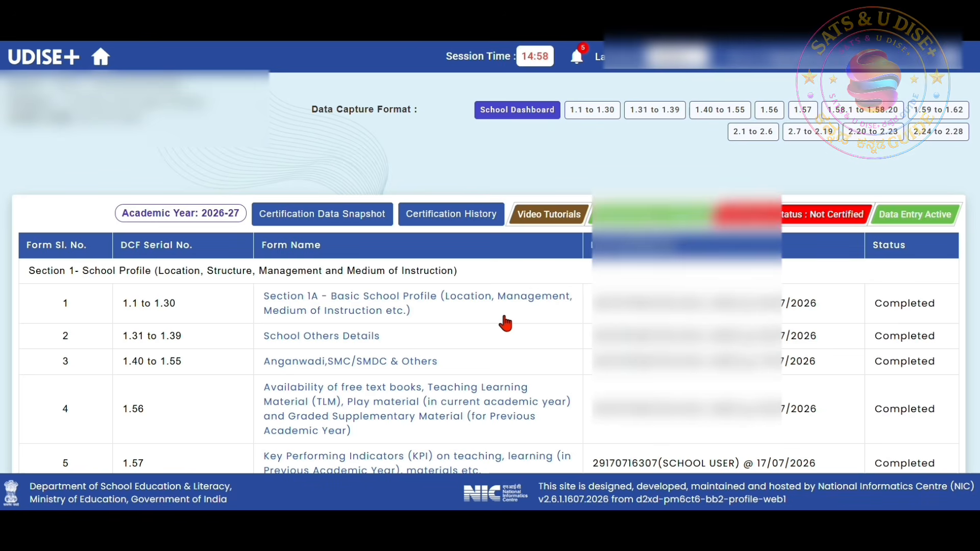
scroll(550, 328, down, 2)
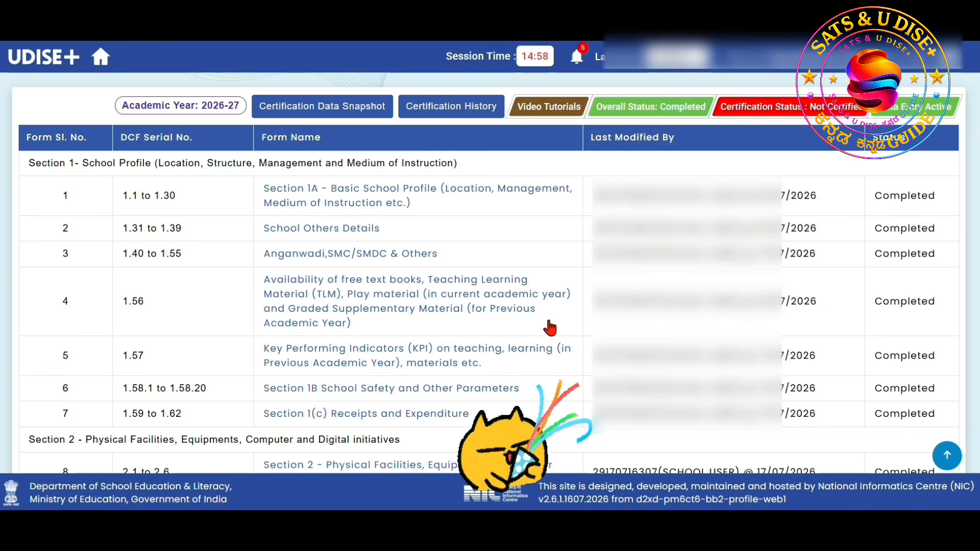
scroll(499, 317, down, 2)
scroll(526, 317, up, 2)
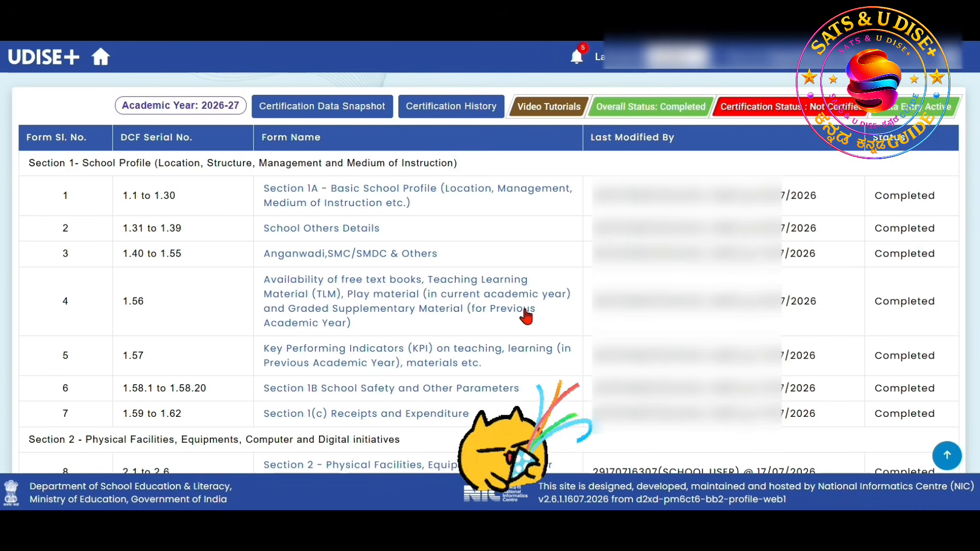